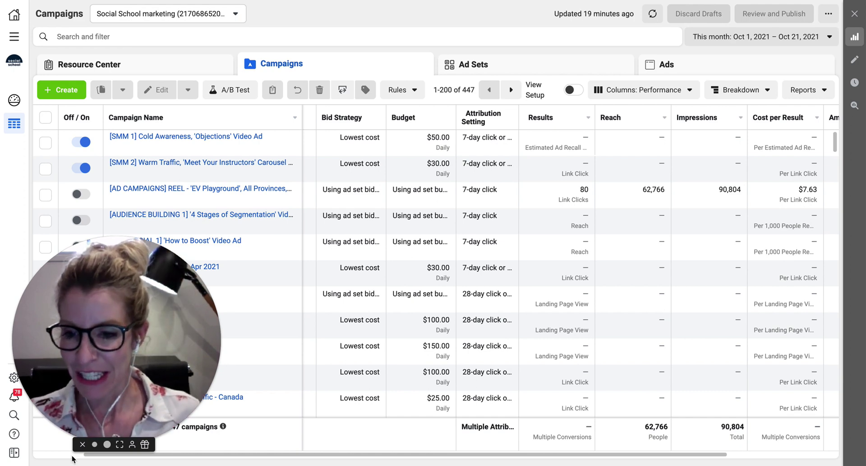
{"action": "left_click", "coordinate": [94, 444]}
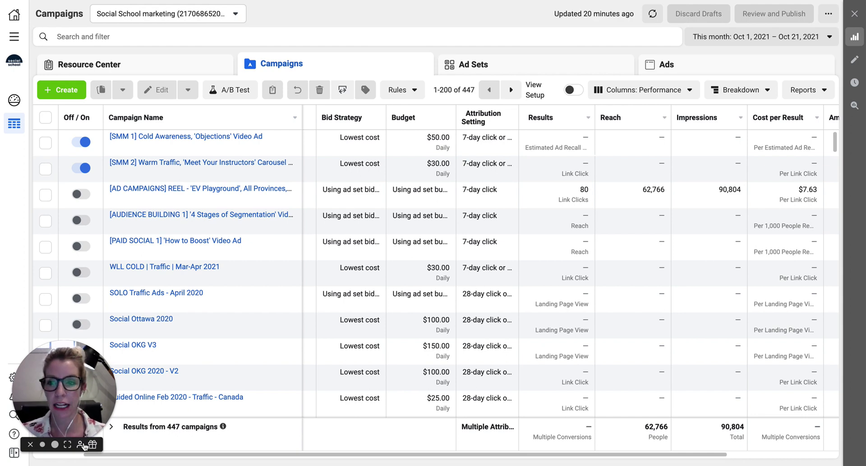
- Start creating a new auction campaign with Traffic as its objective
{"action": "left_click", "coordinate": [56, 92]}
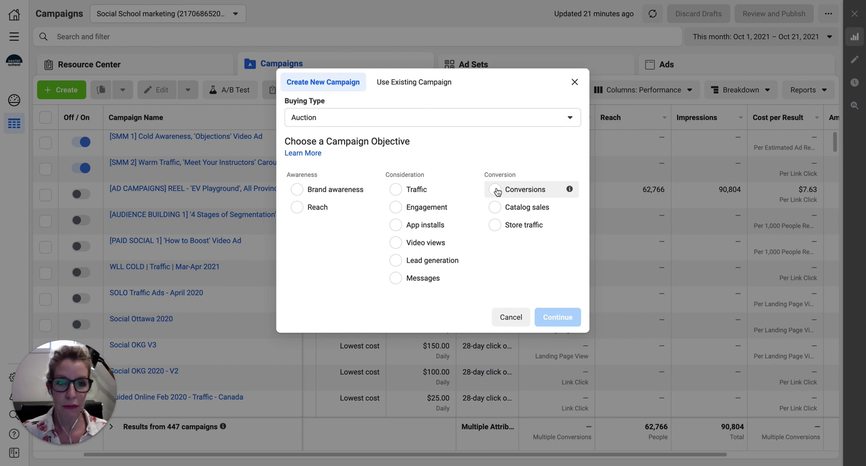
{"action": "left_click", "coordinate": [396, 189]}
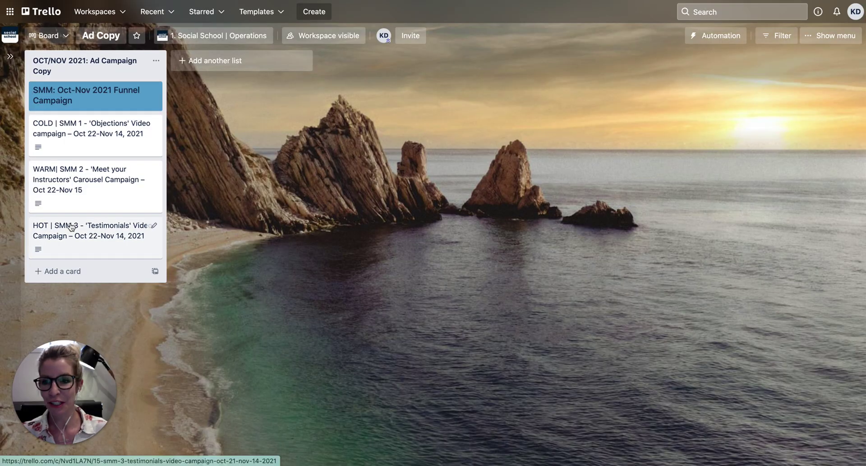
- In Trello, open the HOT | SMM 3 'Testimonials' card and copy the campaign name from its description
{"action": "left_click", "coordinate": [69, 222]}
{"action": "left_click", "coordinate": [352, 104]}
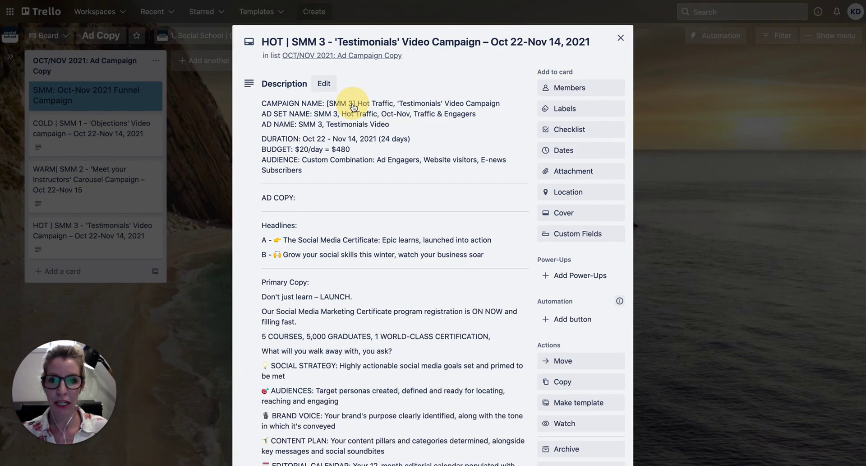
{"action": "left_click", "coordinate": [355, 102]}
{"action": "left_click", "coordinate": [333, 107]}
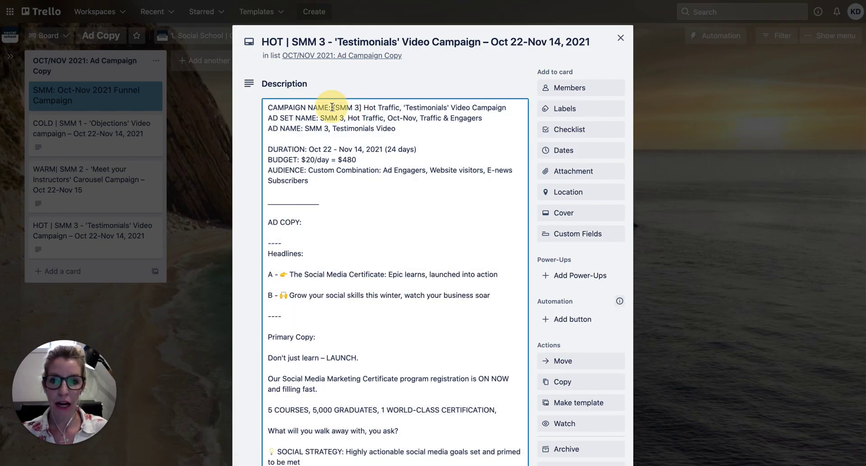
{"action": "left_click_drag", "start_coordinate": [333, 107], "coordinate": [510, 109]}
{"action": "key", "text": "ctrl+c"}
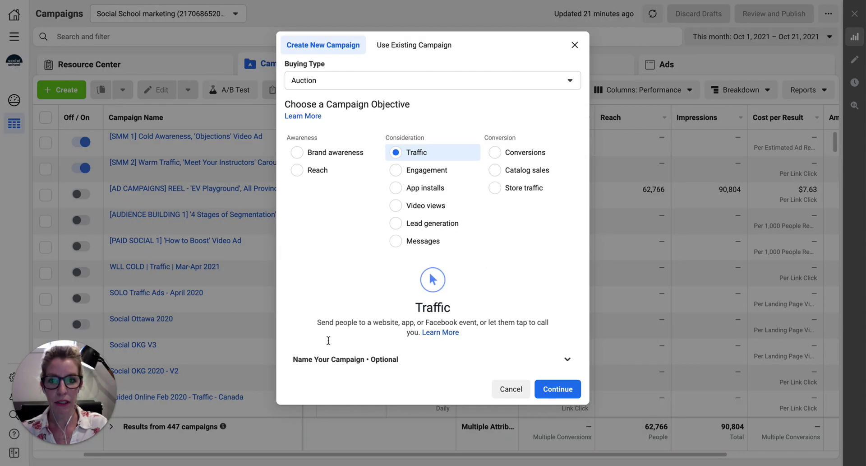
- Back in Ads Manager, name the campaign "[SMM 3] Hot Traffic, 'Testimonials' Video Campaign", create it and proceed to its ad set settings
{"action": "left_click", "coordinate": [348, 354]}
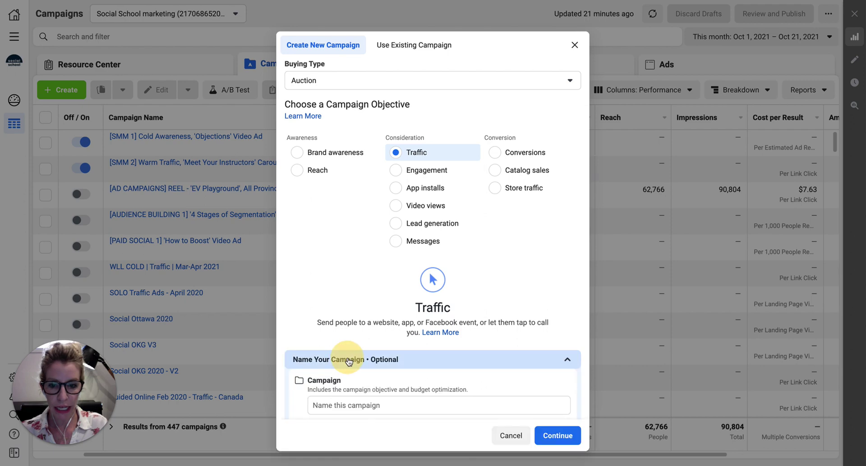
{"action": "left_click", "coordinate": [345, 370]}
{"action": "key", "text": "ctrl+v"}
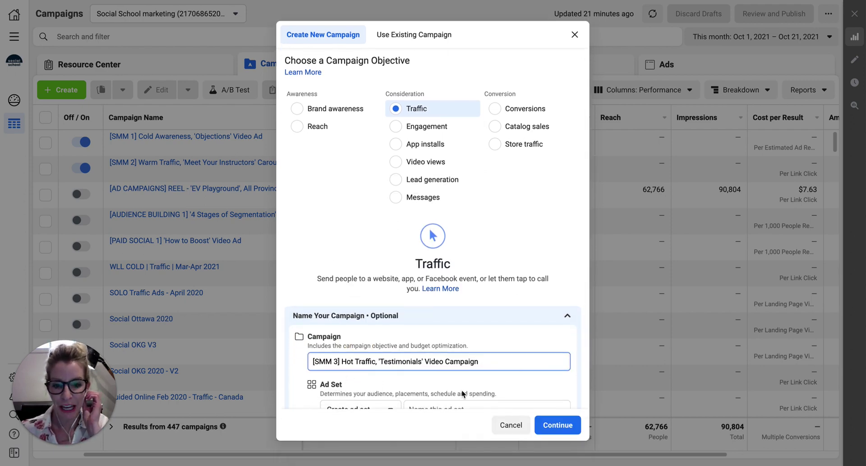
{"action": "left_click", "coordinate": [560, 427]}
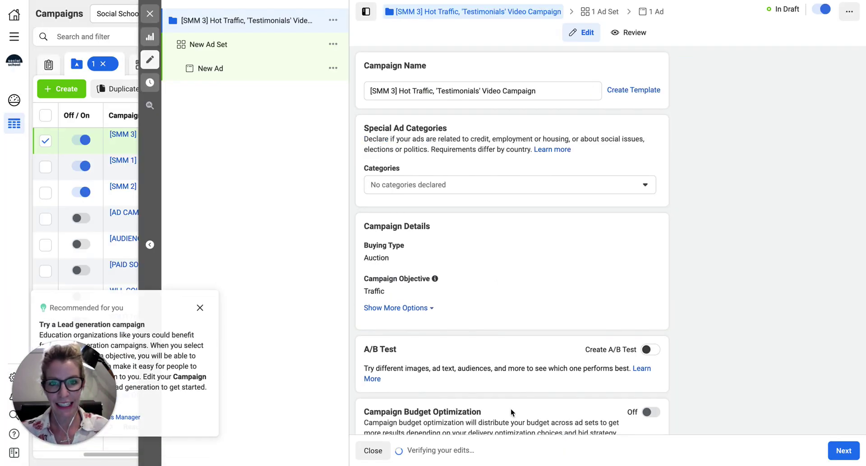
{"action": "scroll", "coordinate": [456, 212], "scroll_direction": "down", "scroll_amount": 1}
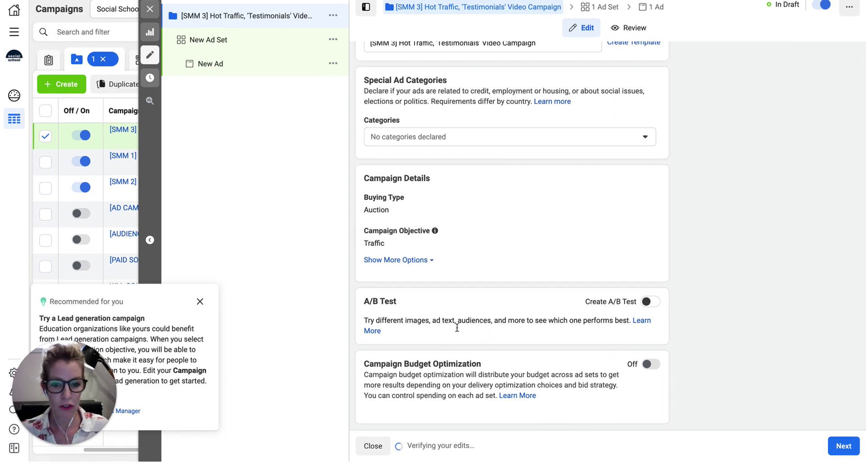
{"action": "left_click", "coordinate": [844, 448]}
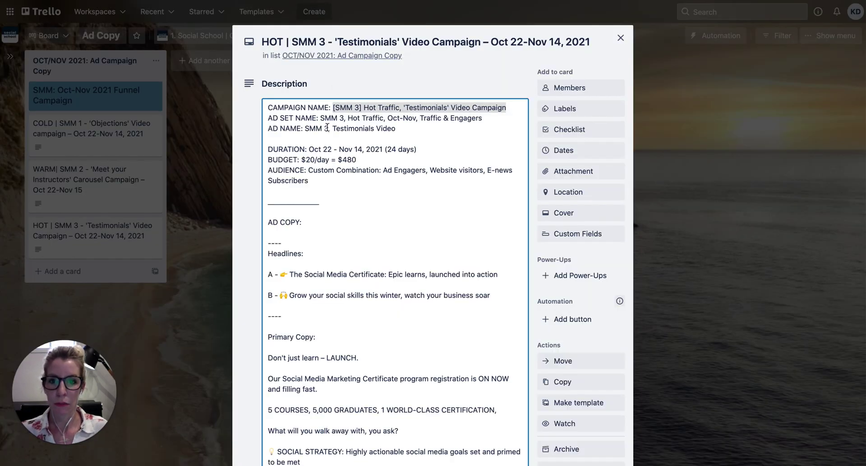
- Copy the ad set name from the Trello card and name the ad set "SMM 3, Hot Traffic, Oct-Nov, Traffic & Engagers"
{"action": "left_click", "coordinate": [329, 128]}
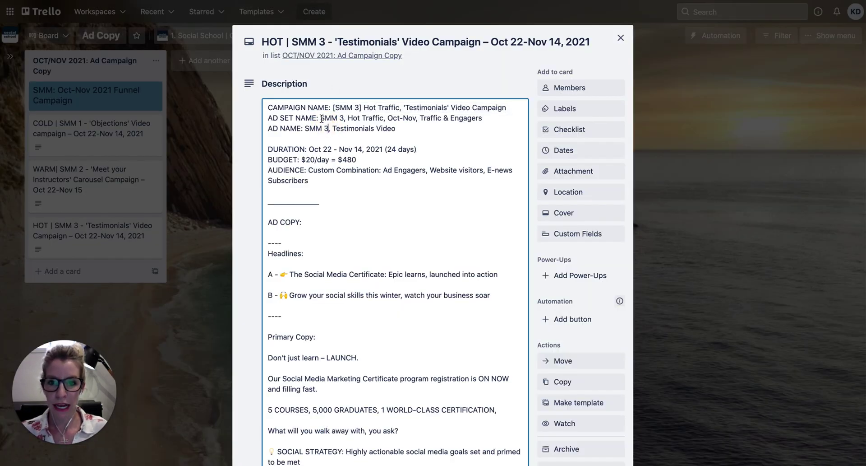
{"action": "left_click_drag", "start_coordinate": [322, 118], "coordinate": [496, 114]}
{"action": "key", "text": "super+c"}
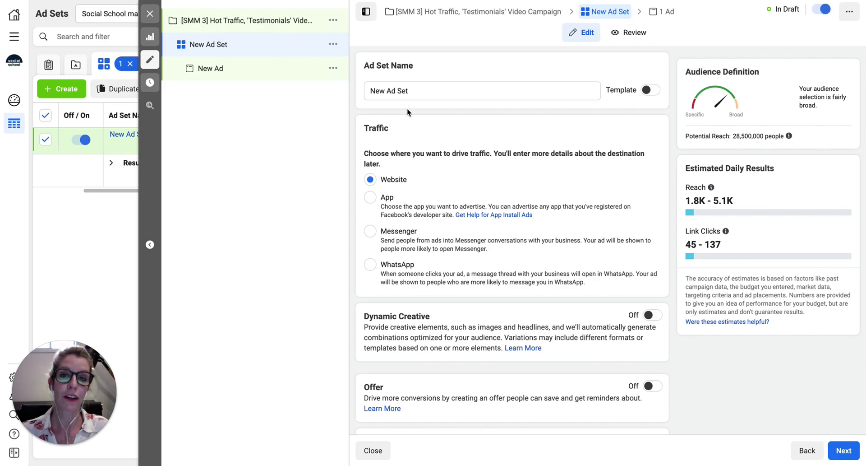
{"action": "left_click_drag", "start_coordinate": [410, 91], "coordinate": [368, 93]}
{"action": "key", "text": "super+v"}
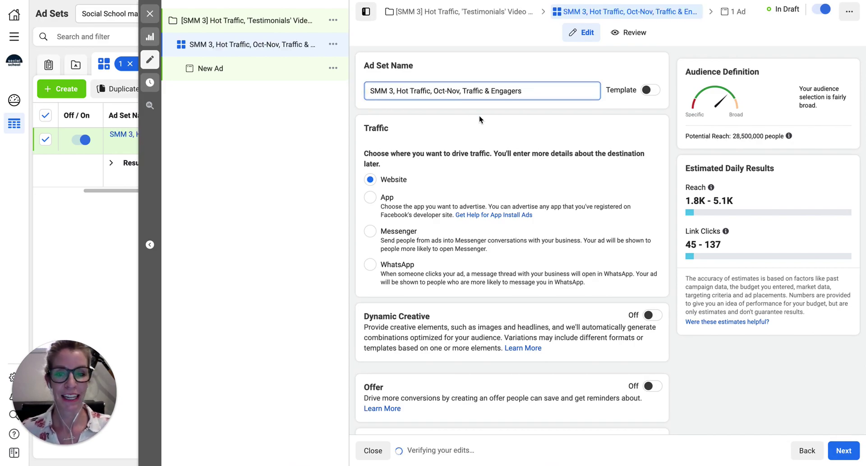
- Schedule the ad set to start on Oct 22, 2021 at 1:00 AM
{"action": "scroll", "coordinate": [444, 266], "scroll_direction": "down", "scroll_amount": 3}
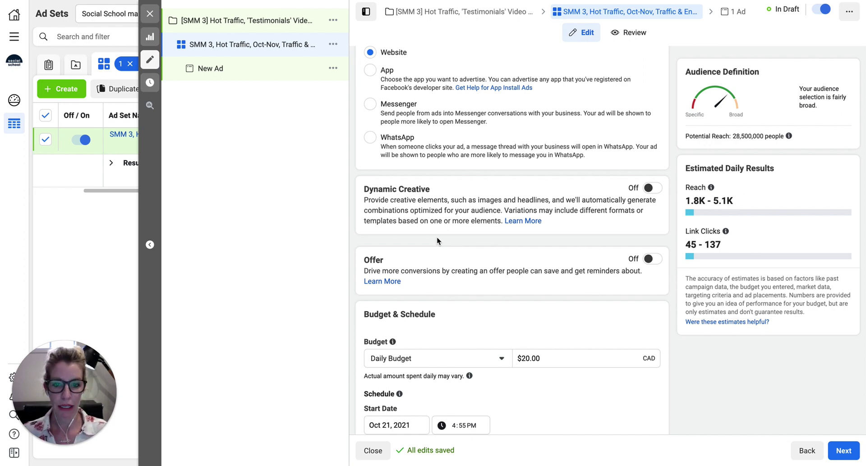
{"action": "scroll", "coordinate": [437, 237], "scroll_direction": "down", "scroll_amount": 3}
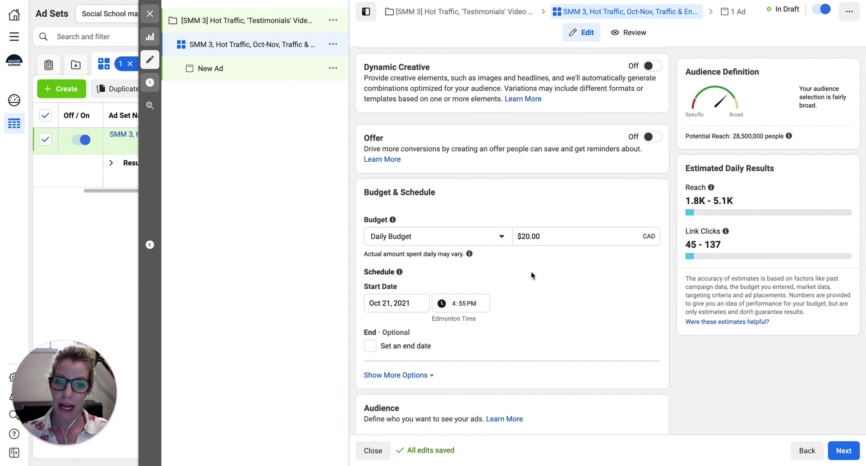
{"action": "scroll", "coordinate": [531, 271], "scroll_direction": "up", "scroll_amount": 1}
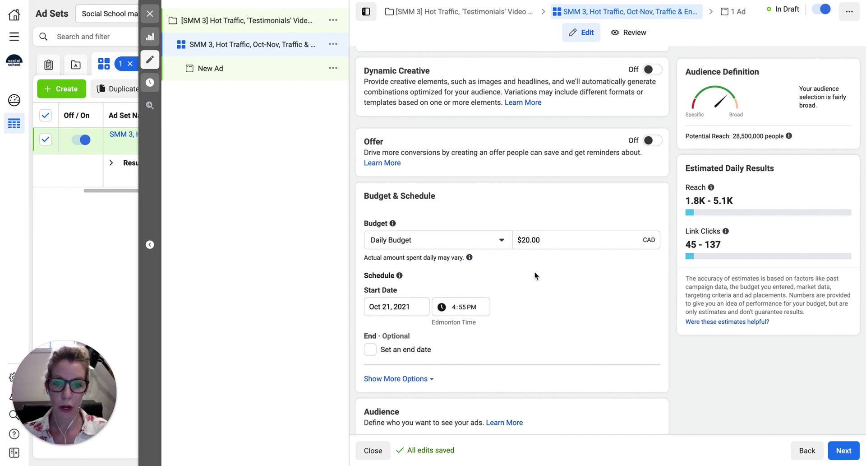
{"action": "left_click", "coordinate": [391, 307]}
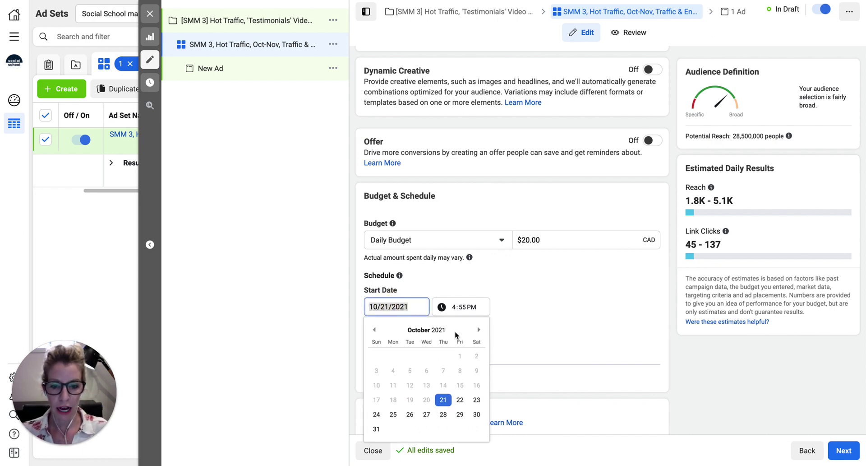
{"action": "left_click", "coordinate": [460, 399]}
{"action": "left_click", "coordinate": [457, 307]}
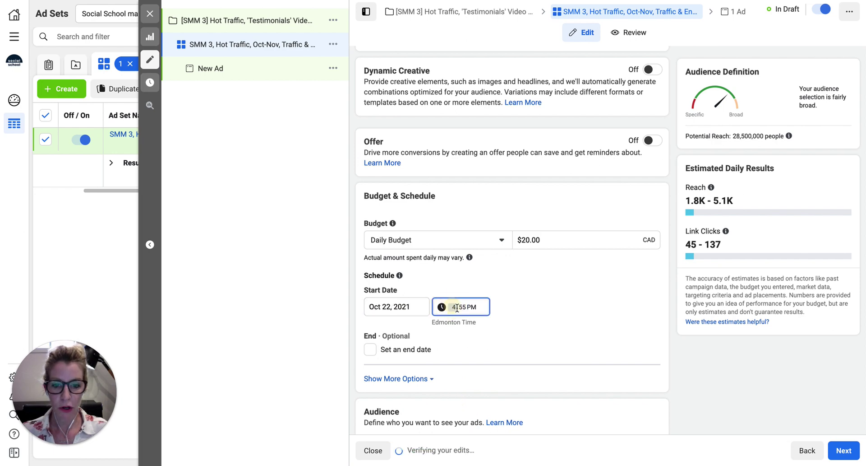
{"action": "type", "text": "1:"}
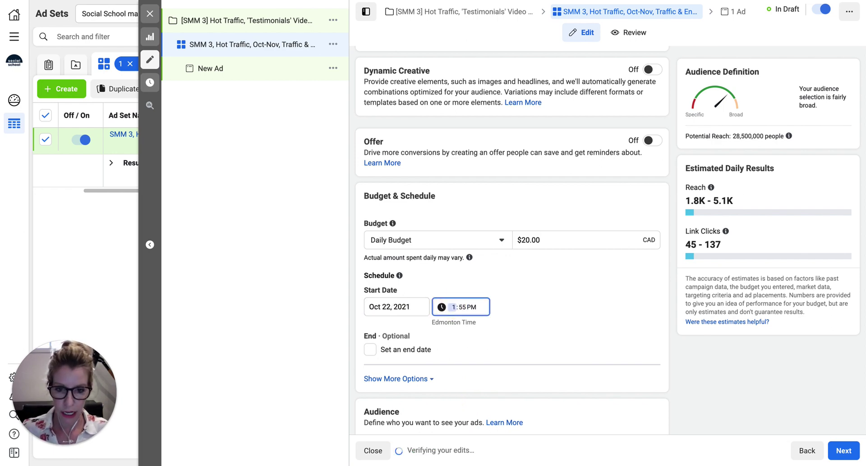
{"action": "type", "text": "00"}
{"action": "left_click", "coordinate": [473, 309]}
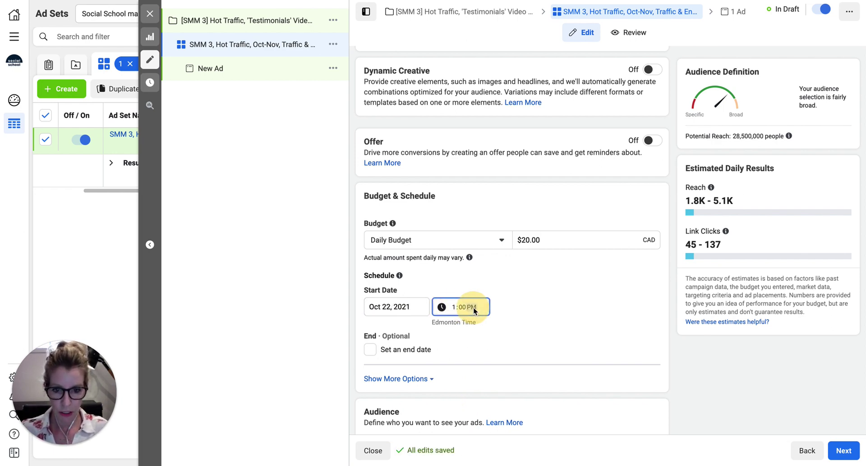
{"action": "type", "text": "a"}
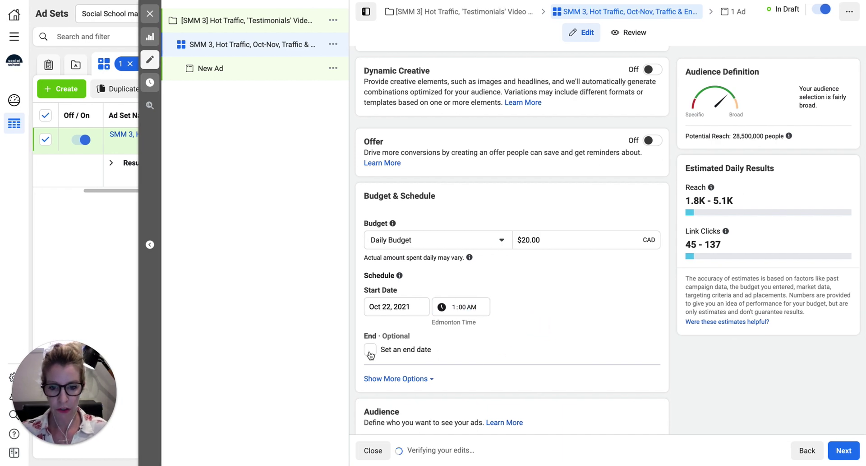
- Add an end date to the ad set schedule and set it to Nov 14, 2021 at 12:00 PM
{"action": "left_click", "coordinate": [370, 350]}
{"action": "left_click", "coordinate": [387, 369]}
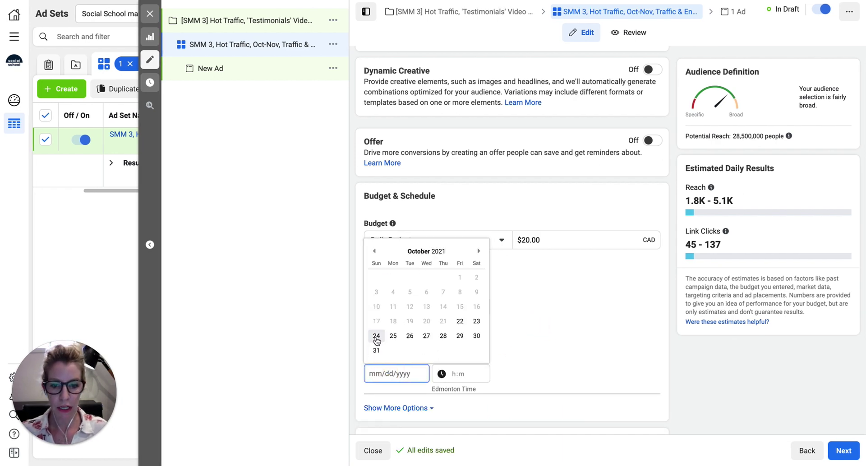
{"action": "left_click", "coordinate": [478, 251]}
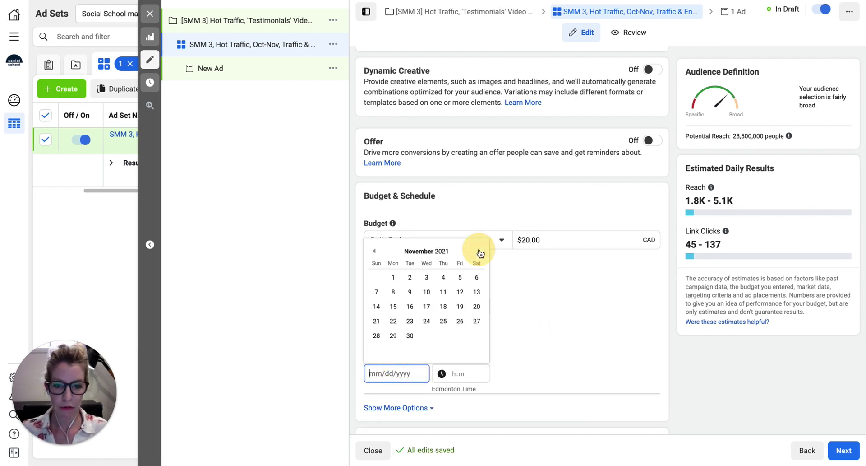
{"action": "left_click", "coordinate": [380, 308]}
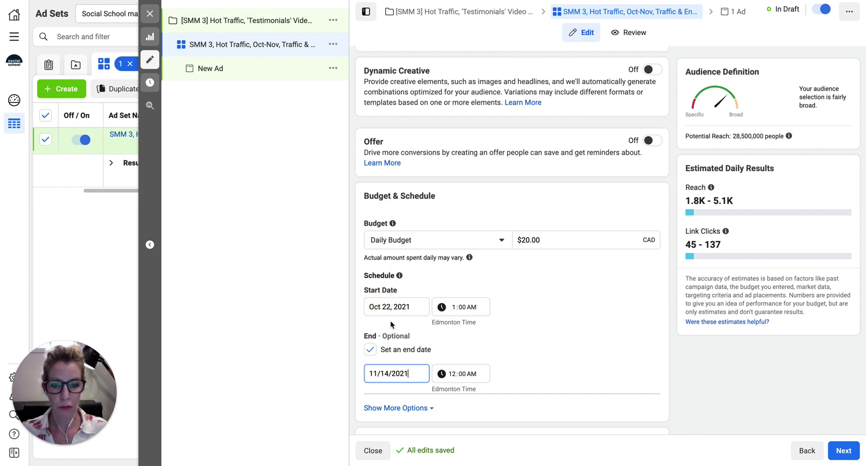
{"action": "left_click", "coordinate": [470, 373]}
{"action": "left_click", "coordinate": [542, 362]}
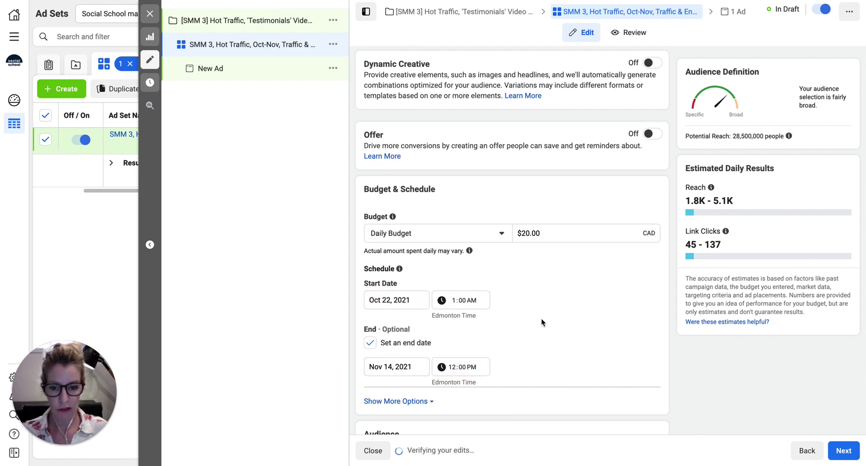
- Look through the existing custom audiences and the saved audiences for one that targets hot traffic
{"action": "scroll", "coordinate": [541, 319], "scroll_direction": "down", "scroll_amount": 5}
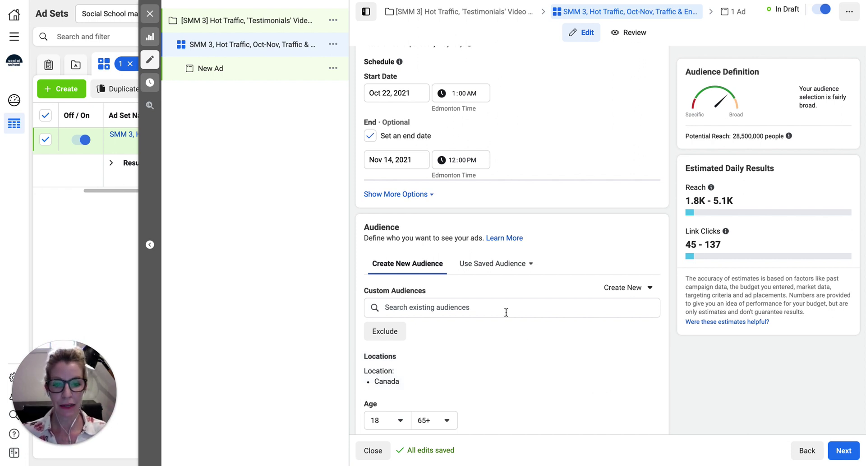
{"action": "scroll", "coordinate": [496, 307], "scroll_direction": "down", "scroll_amount": 3}
{"action": "left_click", "coordinate": [401, 178]}
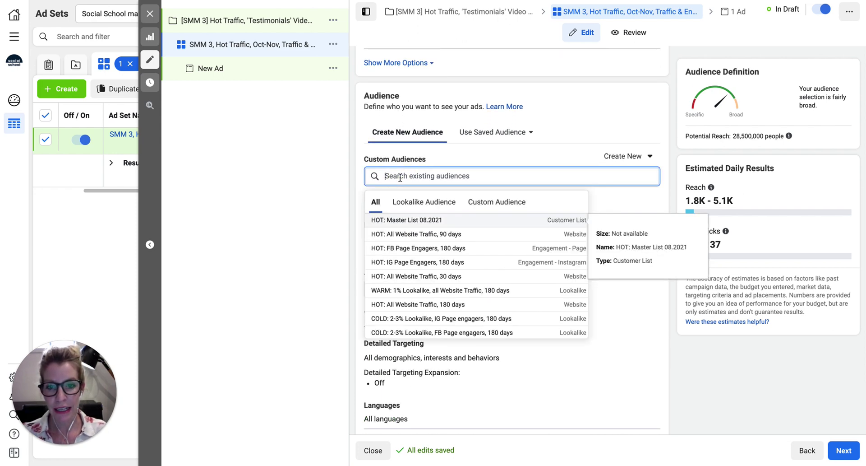
{"action": "left_click", "coordinate": [493, 131]}
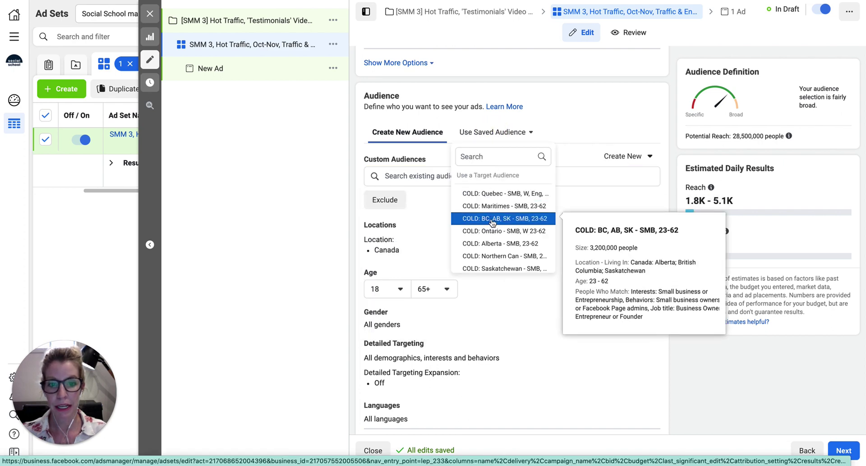
{"action": "scroll", "coordinate": [495, 235], "scroll_direction": "down", "scroll_amount": 3}
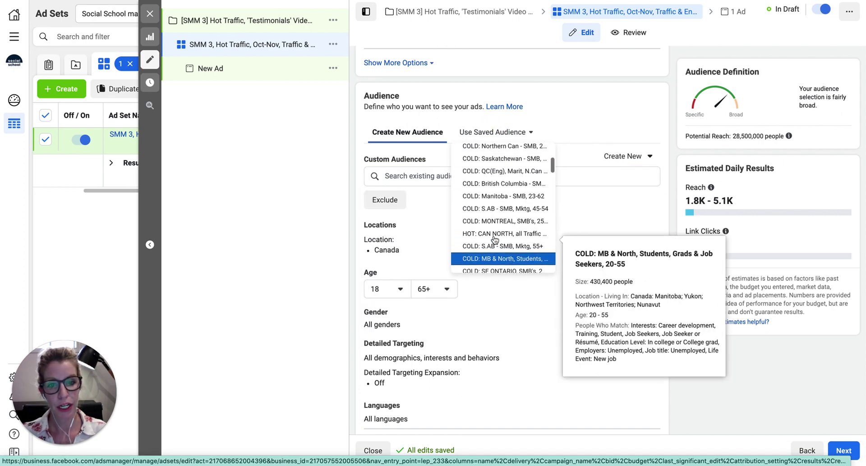
{"action": "scroll", "coordinate": [492, 242], "scroll_direction": "up", "scroll_amount": 3}
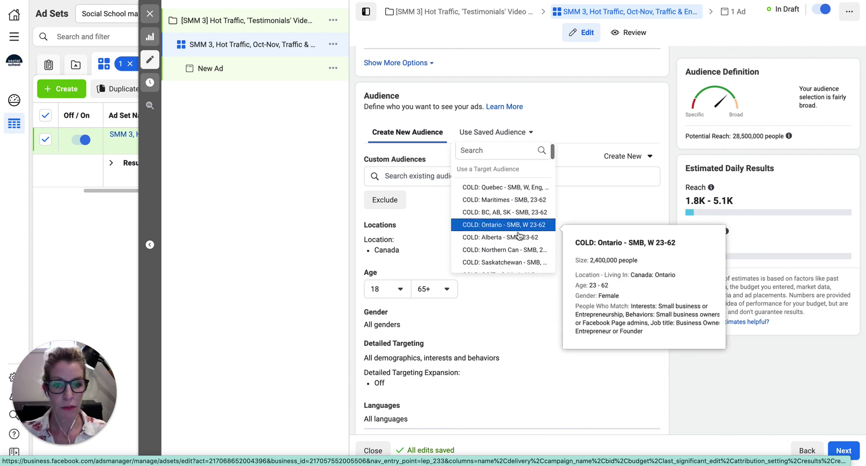
{"action": "scroll", "coordinate": [489, 201], "scroll_direction": "down", "scroll_amount": 3}
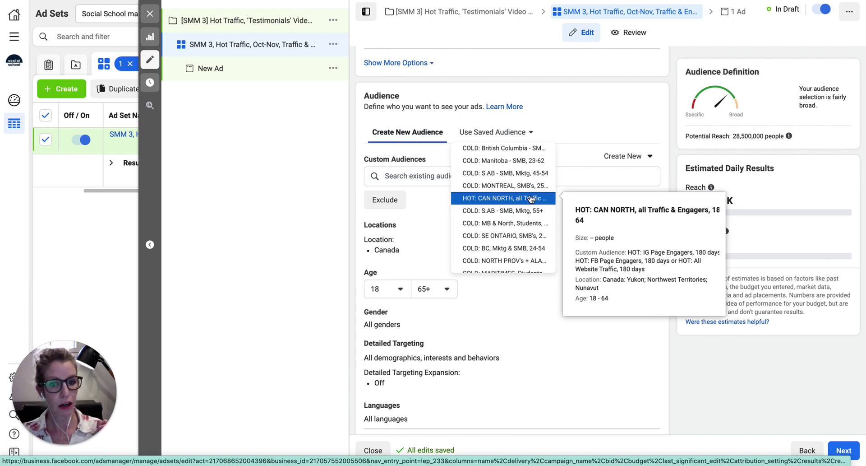
- Search the existing custom audiences for "hot can" and clear the search term
{"action": "left_click", "coordinate": [414, 176]}
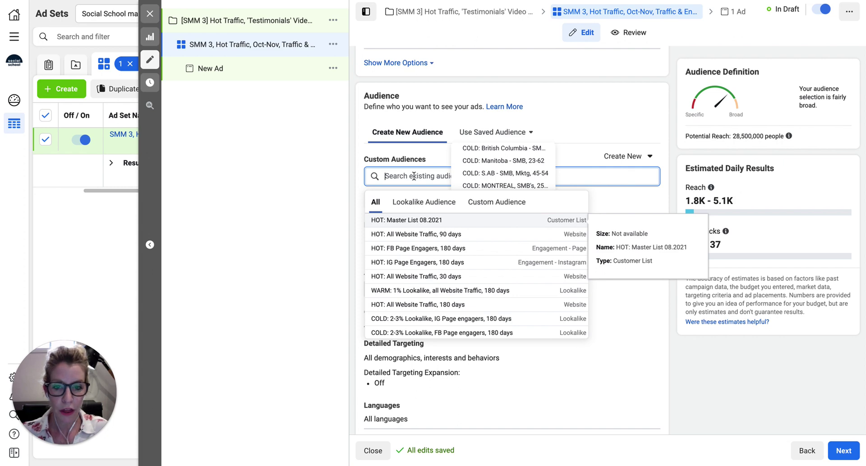
{"action": "type", "text": "hot can"}
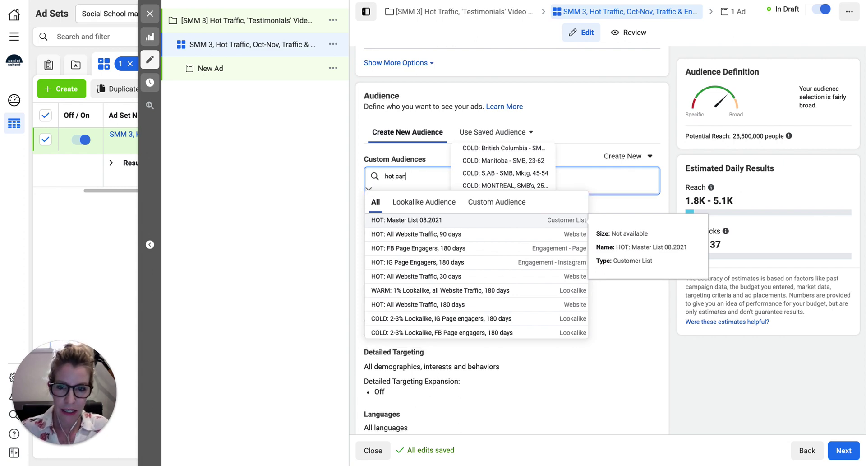
{"action": "key", "text": "BackSpace"}
{"action": "key", "text": "BackSpace"}
{"action": "key", "text": "BackSpace"}
{"action": "key", "text": "BackSpace"}
{"action": "key", "text": "BackSpace"}
{"action": "key", "text": "BackSpace"}
{"action": "key", "text": "BackSpace"}
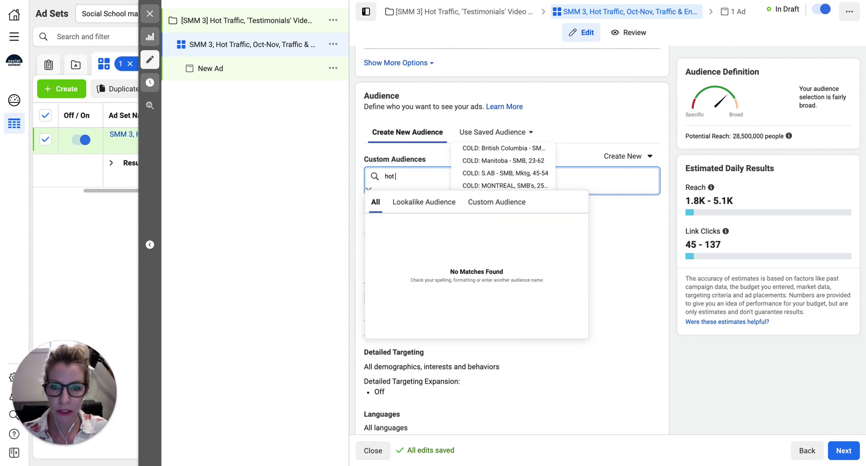
- Search the existing custom audiences for "CAN", limit the results to custom audiences, and clear the search term
{"action": "type", "text": "CAN"}
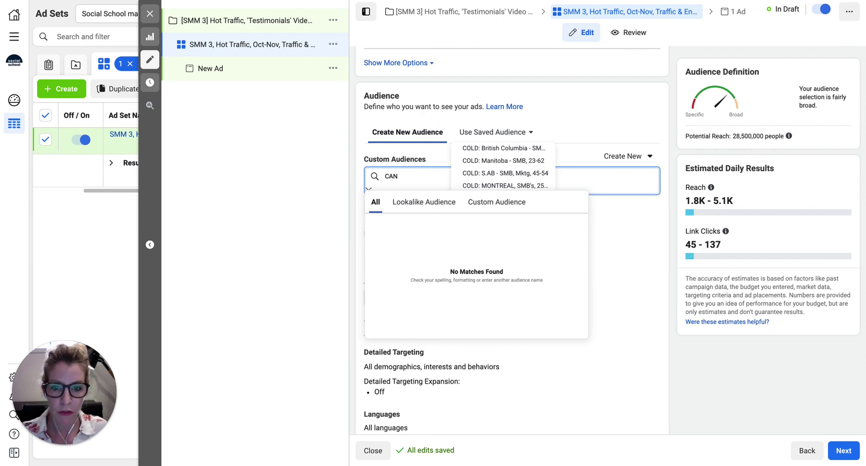
{"action": "left_click", "coordinate": [497, 201]}
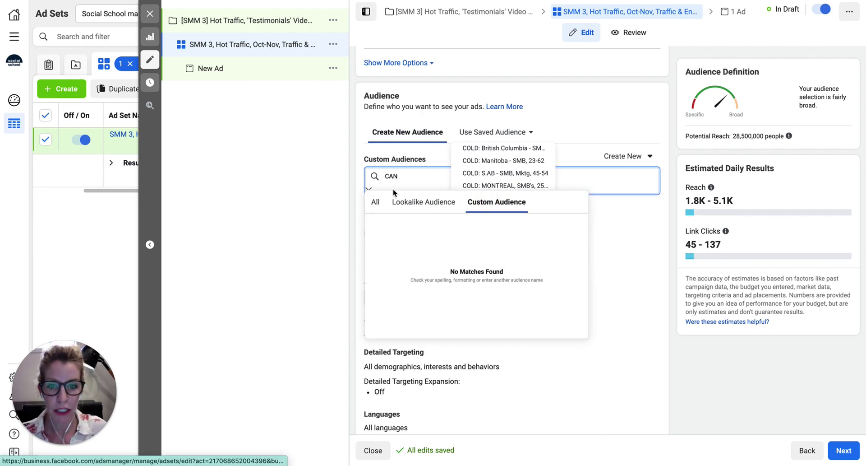
{"action": "double_click", "coordinate": [392, 176]}
{"action": "key", "text": "BackSpace"}
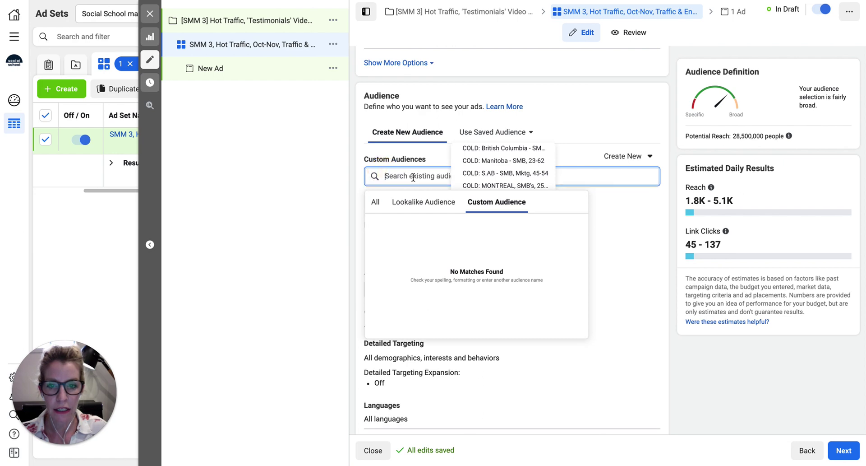
- Add the custom audience "HOT: All Website Traffic, 30 days" to the ad set's audience
{"action": "scroll", "coordinate": [403, 262], "scroll_direction": "down", "scroll_amount": 1}
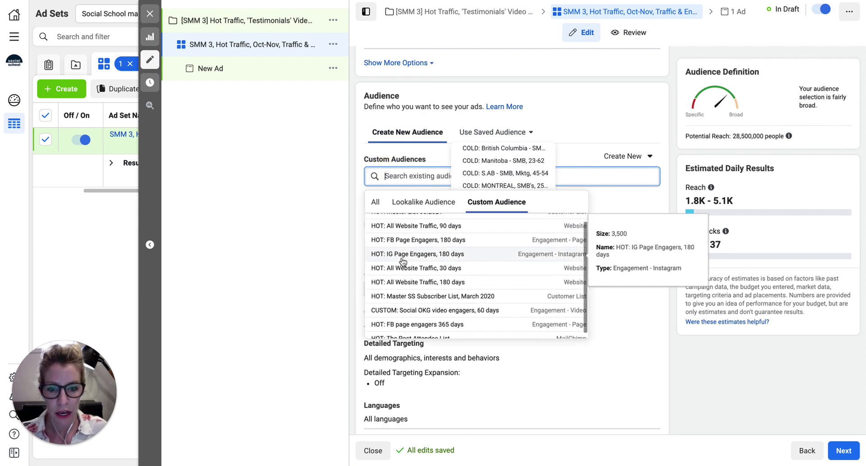
{"action": "scroll", "coordinate": [403, 262], "scroll_direction": "up", "scroll_amount": 1}
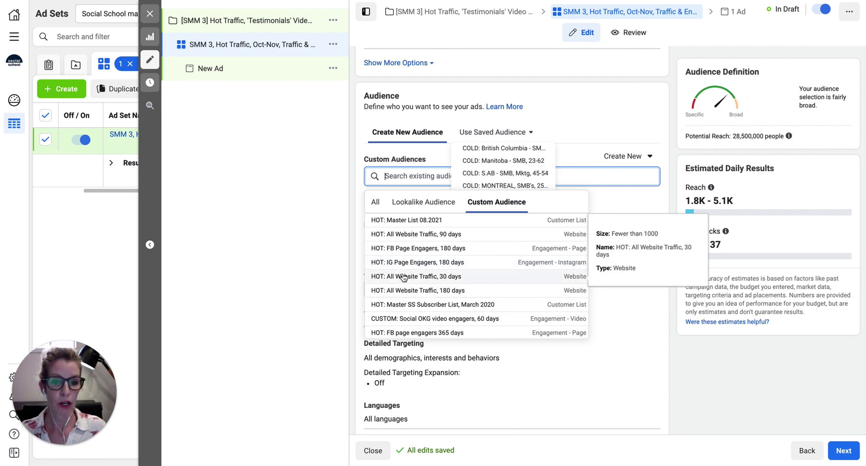
{"action": "left_click", "coordinate": [403, 276]}
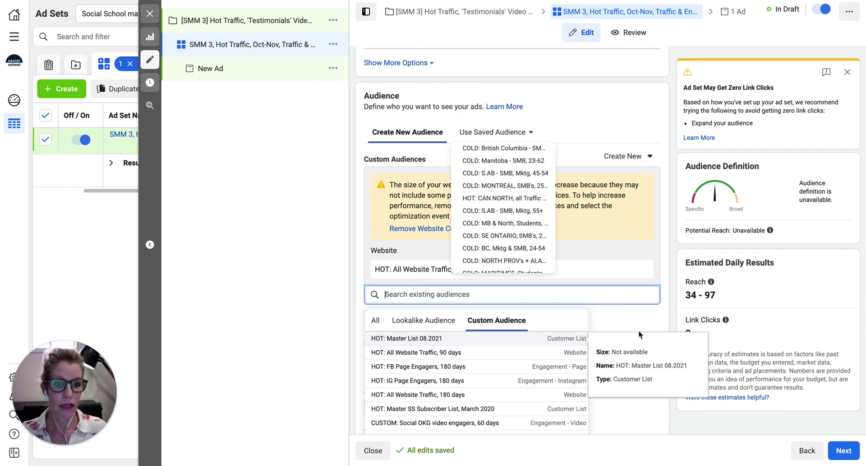
{"action": "scroll", "coordinate": [619, 317], "scroll_direction": "down", "scroll_amount": 4}
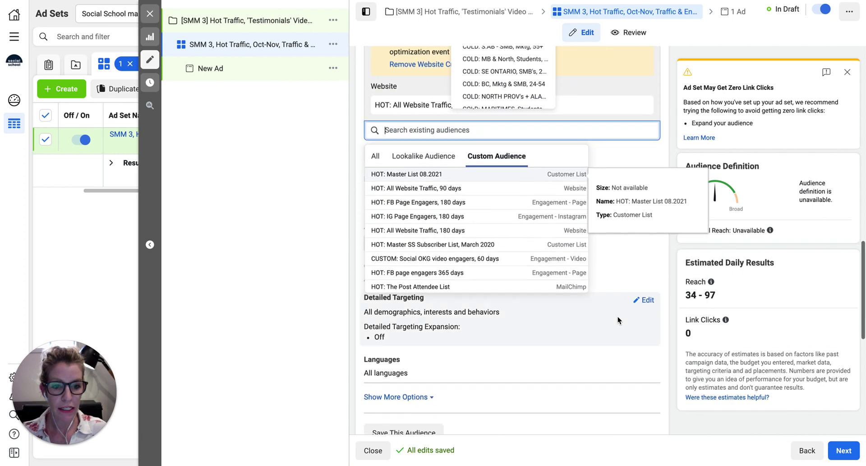
{"action": "left_click", "coordinate": [613, 350]}
- Set the audience's age range to 20 to 64
{"action": "scroll", "coordinate": [613, 350], "scroll_direction": "down", "scroll_amount": 3}
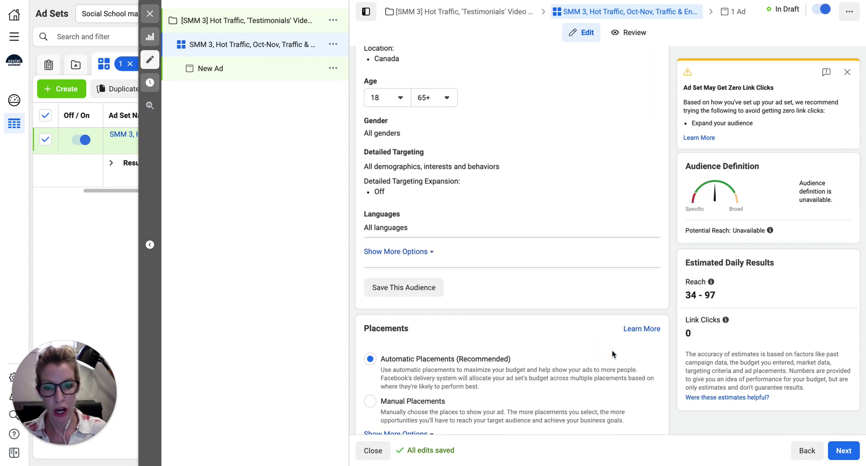
{"action": "scroll", "coordinate": [508, 247], "scroll_direction": "up", "scroll_amount": 3}
{"action": "scroll", "coordinate": [509, 248], "scroll_direction": "up", "scroll_amount": 3}
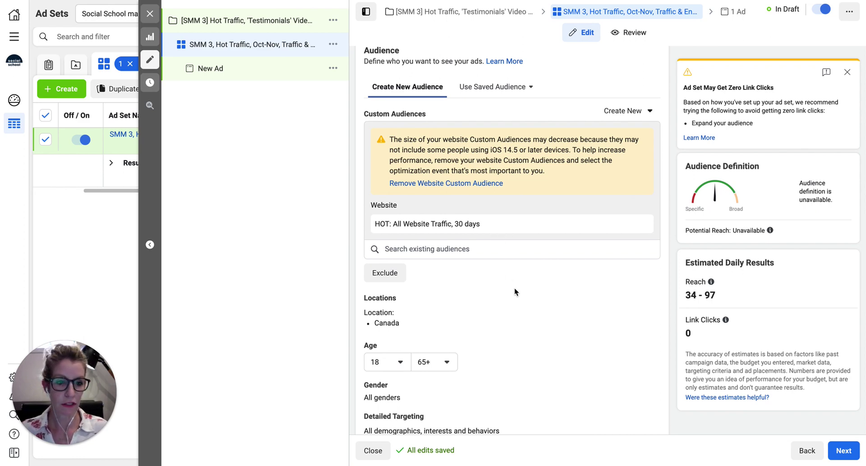
{"action": "scroll", "coordinate": [514, 287], "scroll_direction": "down", "scroll_amount": 2}
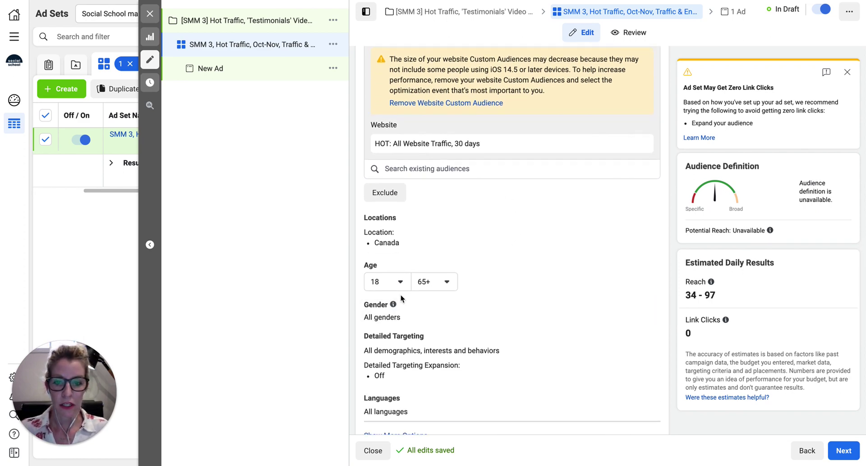
{"action": "left_click", "coordinate": [398, 283]}
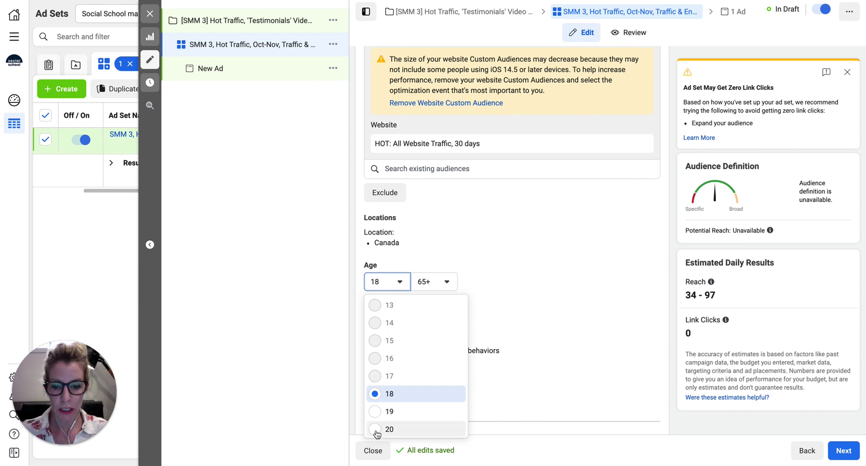
{"action": "left_click", "coordinate": [375, 429]}
{"action": "left_click", "coordinate": [433, 281]}
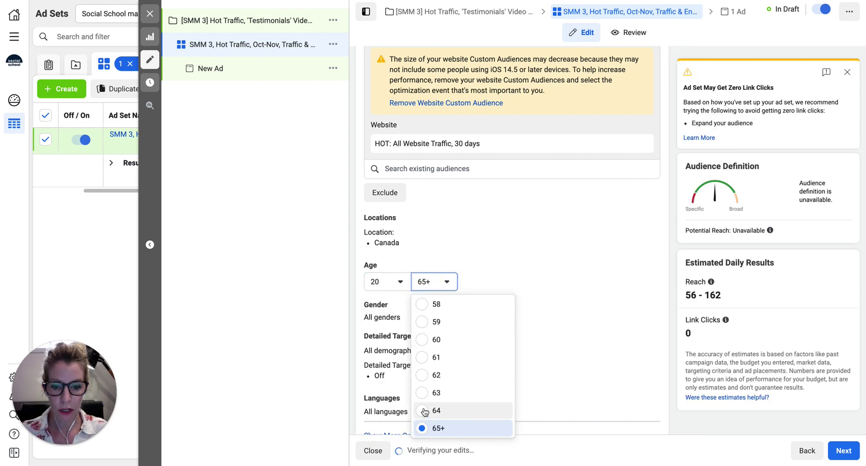
{"action": "left_click", "coordinate": [424, 411]}
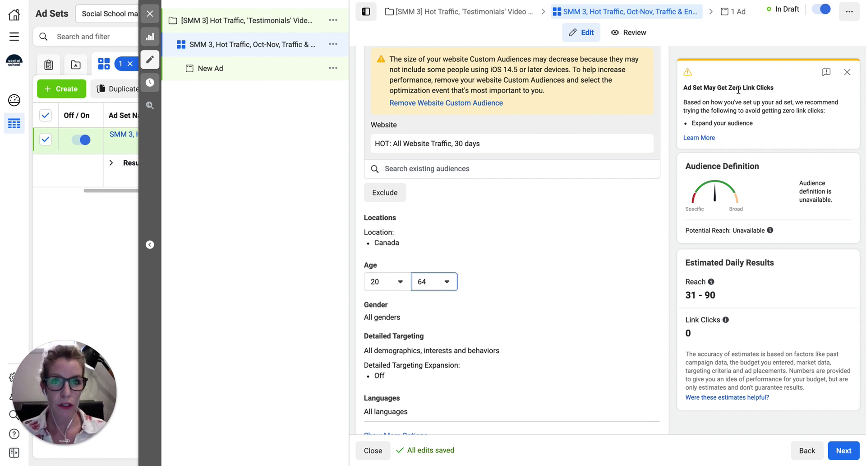
- Dismiss the zero link clicks recommendation, review the placements and delivery settings, and continue to the ad level
{"action": "left_click", "coordinate": [847, 72]}
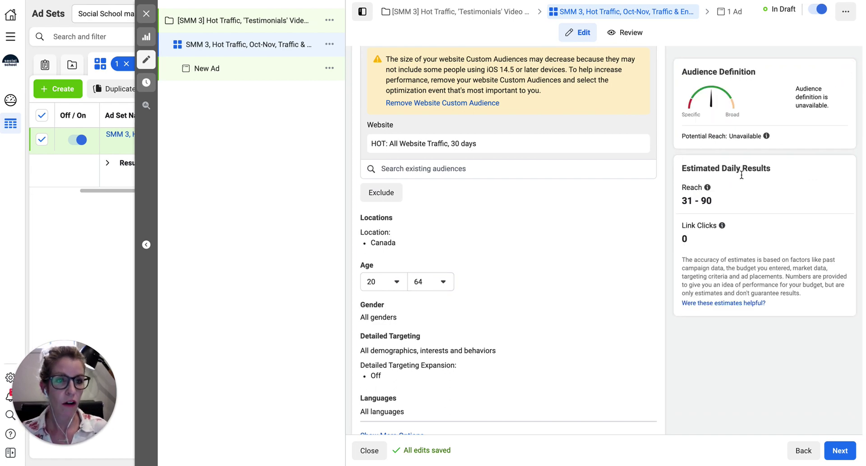
{"action": "scroll", "coordinate": [614, 262], "scroll_direction": "down", "scroll_amount": 4}
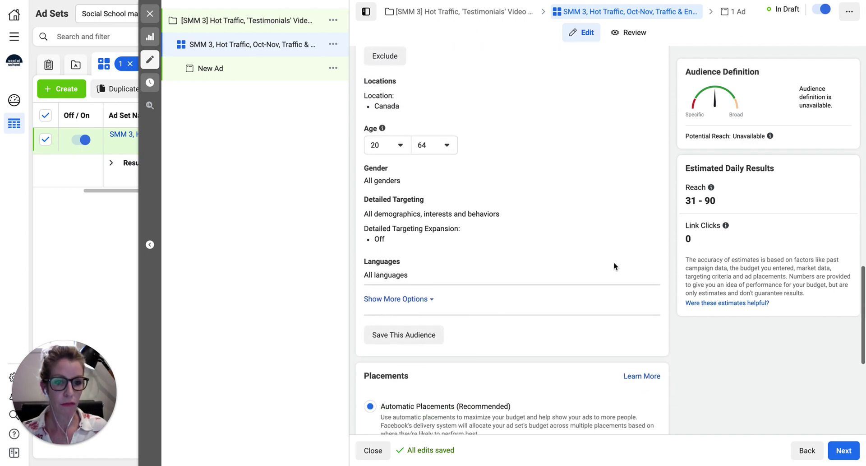
{"action": "scroll", "coordinate": [612, 262], "scroll_direction": "down", "scroll_amount": 5}
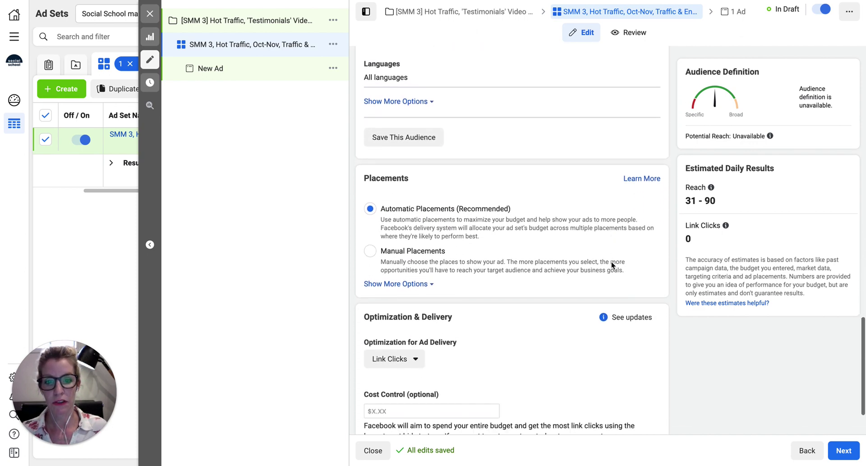
{"action": "scroll", "coordinate": [499, 356], "scroll_direction": "down", "scroll_amount": 2}
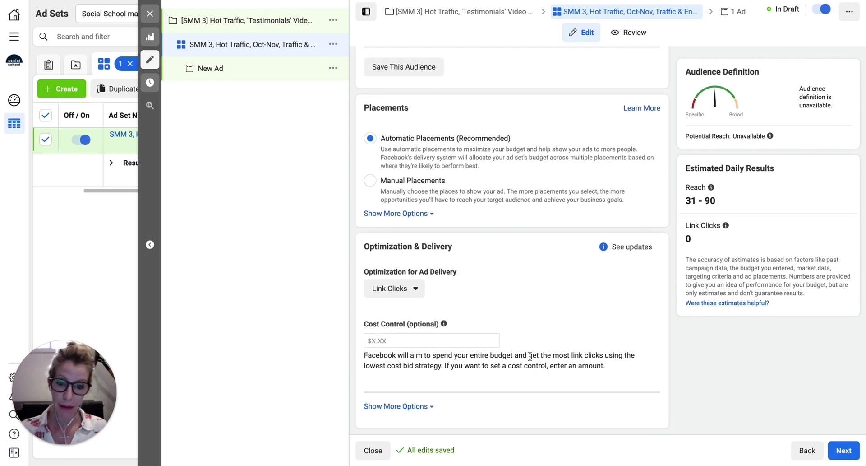
{"action": "left_click", "coordinate": [842, 449]}
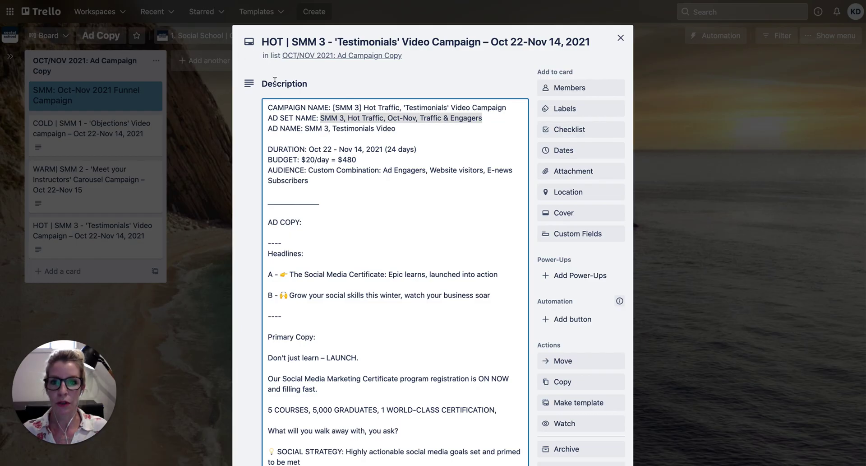
- Copy the ad name from the Trello card and rename the new ad "SMM 3, Testimonials Video"
{"action": "left_click", "coordinate": [300, 136]}
{"action": "left_click_drag", "start_coordinate": [305, 128], "coordinate": [403, 130]}
{"action": "key", "text": "ctrl+c"}
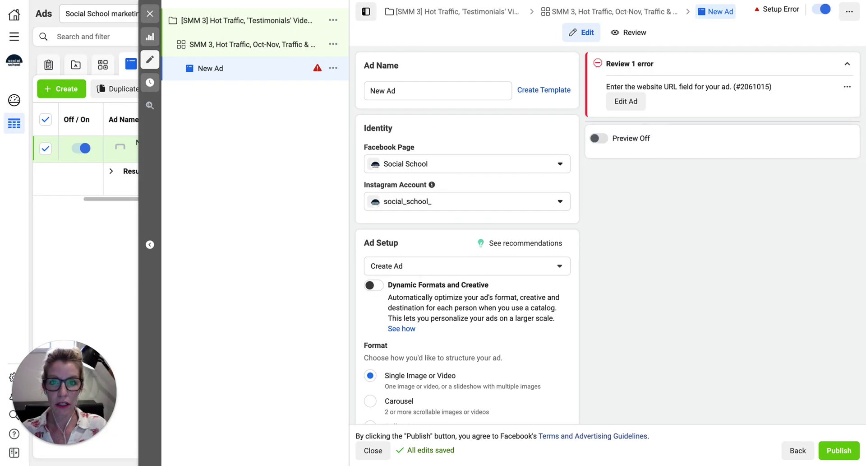
{"action": "left_click_drag", "start_coordinate": [406, 93], "coordinate": [362, 89]}
{"action": "key", "text": "ctrl+v"}
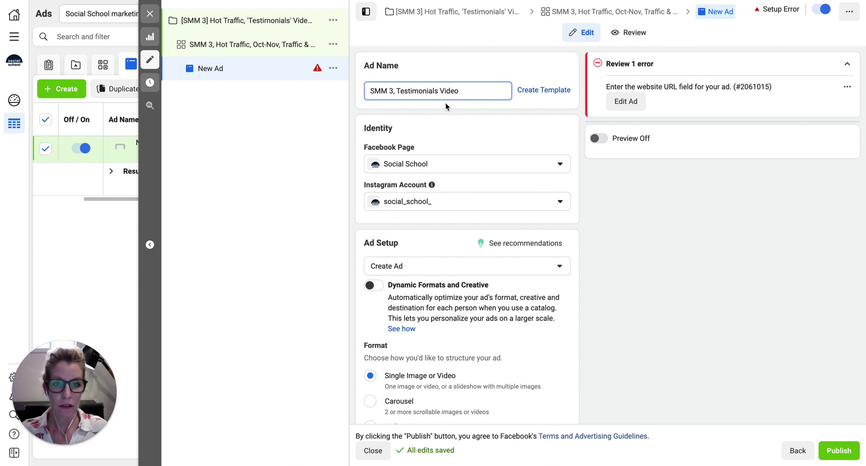
{"action": "left_click", "coordinate": [488, 127]}
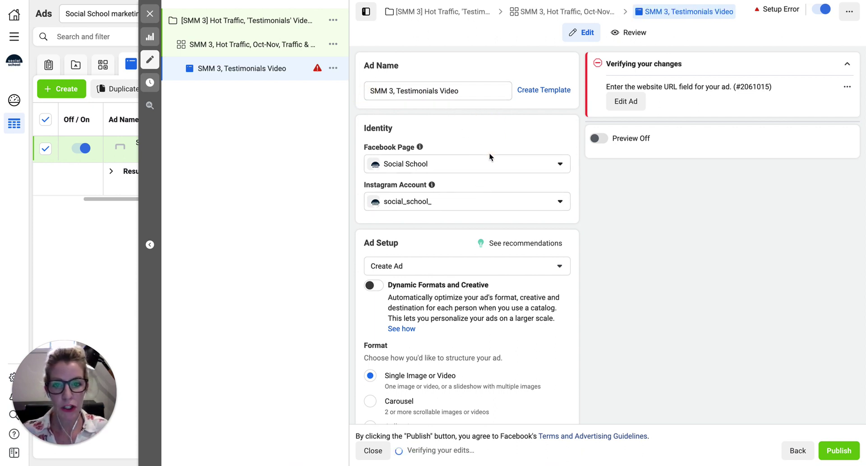
- Examine the templates for creating a video from images in the ad creative, and close them without making one
{"action": "scroll", "coordinate": [490, 154], "scroll_direction": "down", "scroll_amount": 2}
{"action": "scroll", "coordinate": [488, 153], "scroll_direction": "down", "scroll_amount": 2}
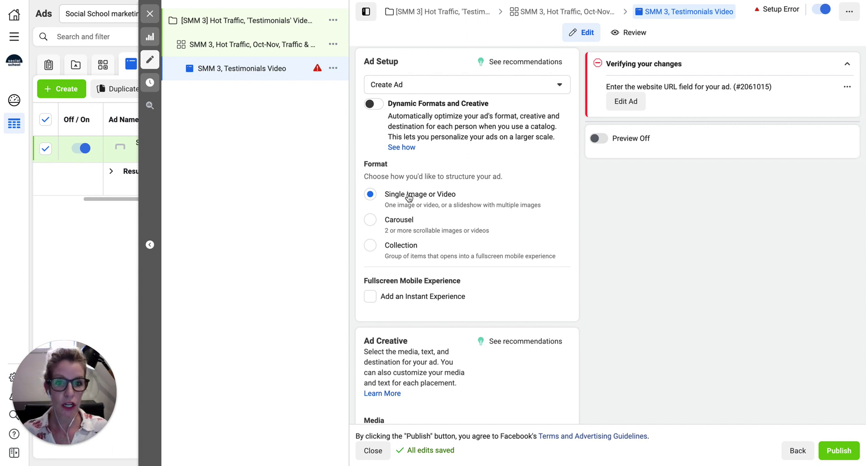
{"action": "scroll", "coordinate": [409, 197], "scroll_direction": "down", "scroll_amount": 4}
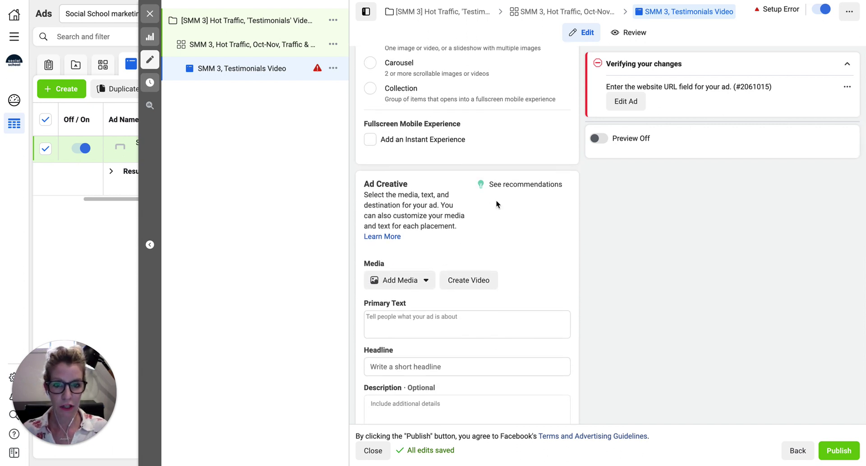
{"action": "scroll", "coordinate": [496, 202], "scroll_direction": "down", "scroll_amount": 2}
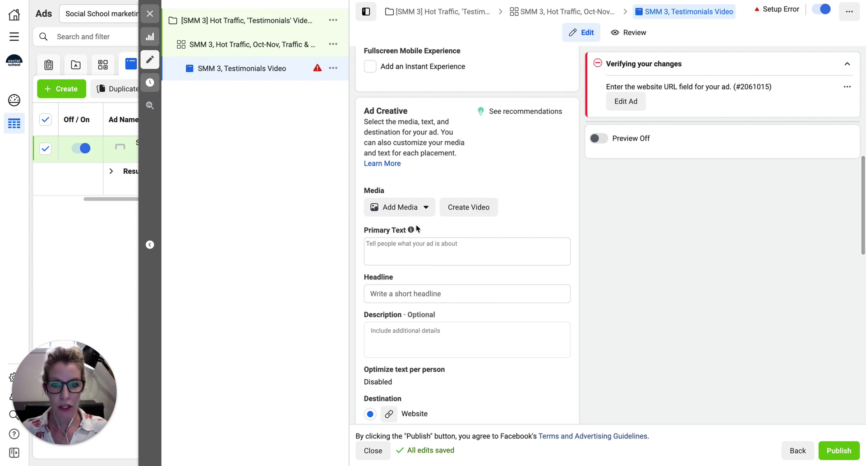
{"action": "left_click", "coordinate": [406, 208]}
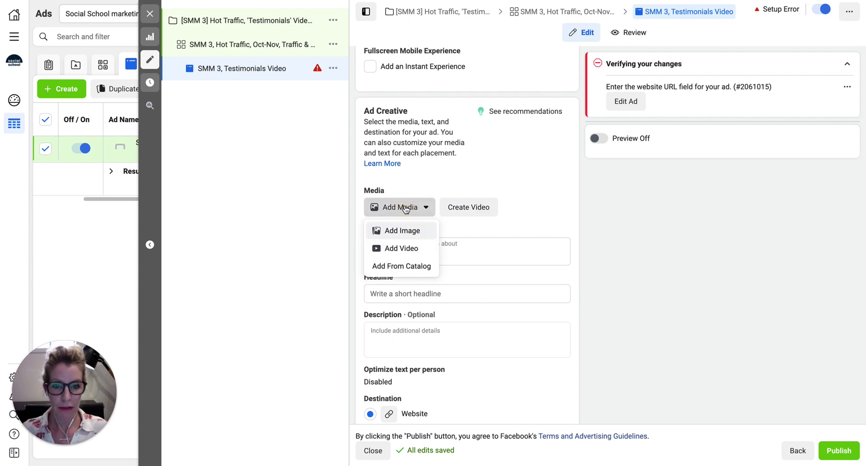
{"action": "left_click", "coordinate": [463, 206]}
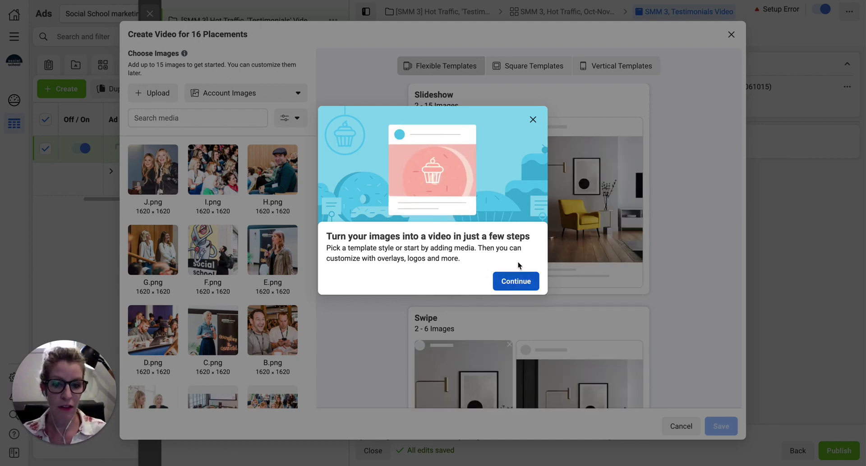
{"action": "left_click", "coordinate": [533, 119]}
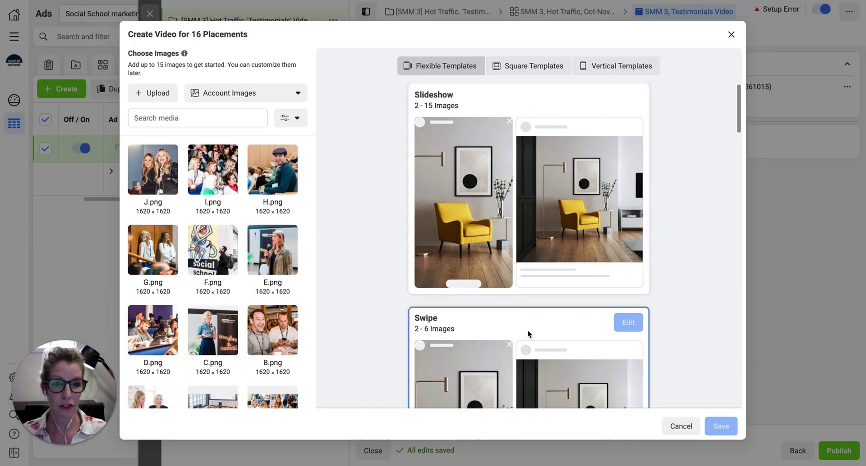
{"action": "scroll", "coordinate": [559, 373], "scroll_direction": "down", "scroll_amount": 4}
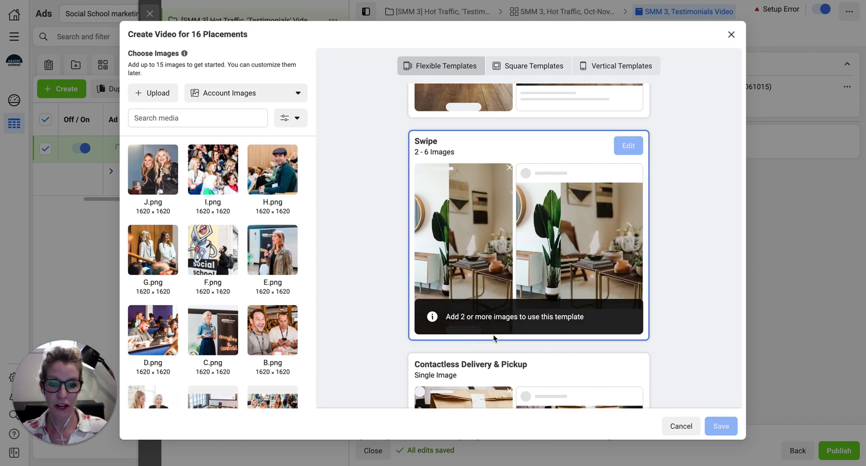
{"action": "scroll", "coordinate": [383, 311], "scroll_direction": "down", "scroll_amount": 4}
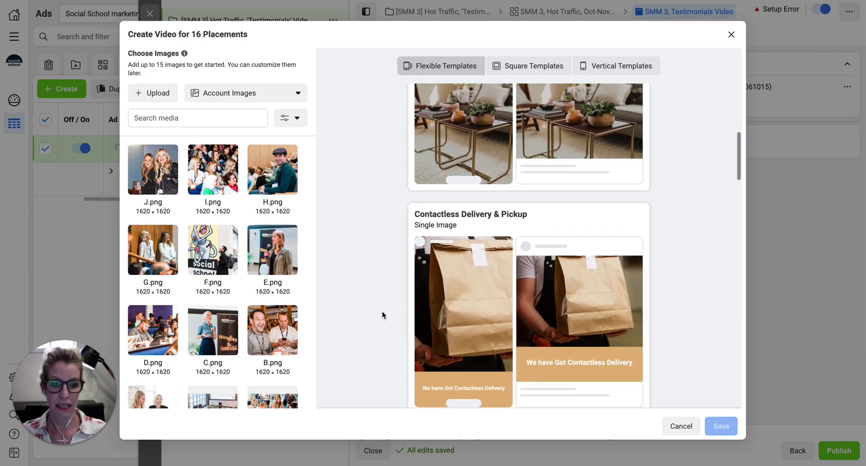
{"action": "scroll", "coordinate": [383, 315], "scroll_direction": "up", "scroll_amount": 8}
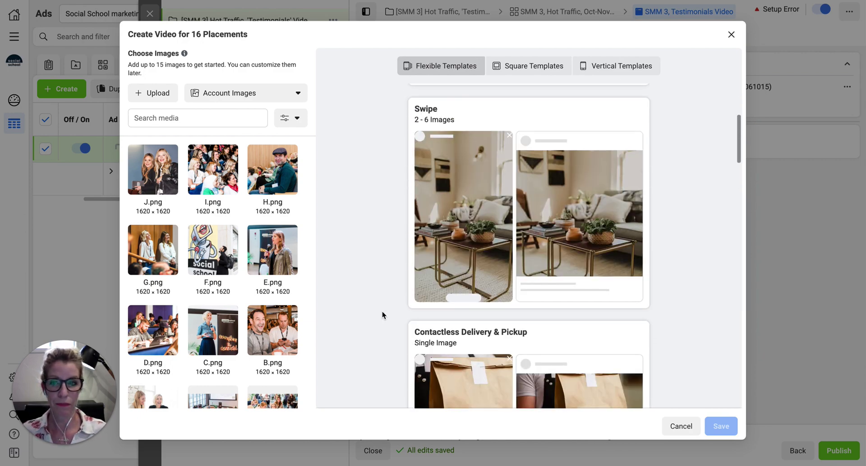
{"action": "left_click", "coordinate": [731, 35]}
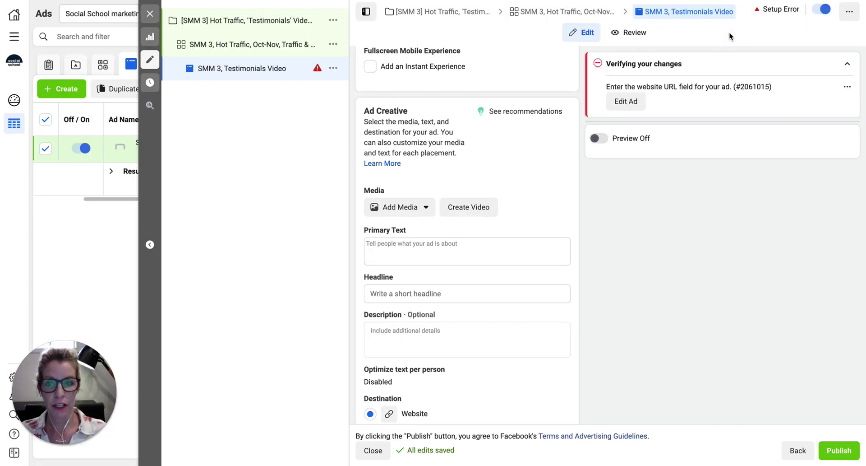
- Upload the video "SMM 3 - Testis Video final.mp4" from the SMM 3 - Testimonials Video folder as the ad's media
{"action": "left_click", "coordinate": [375, 214]}
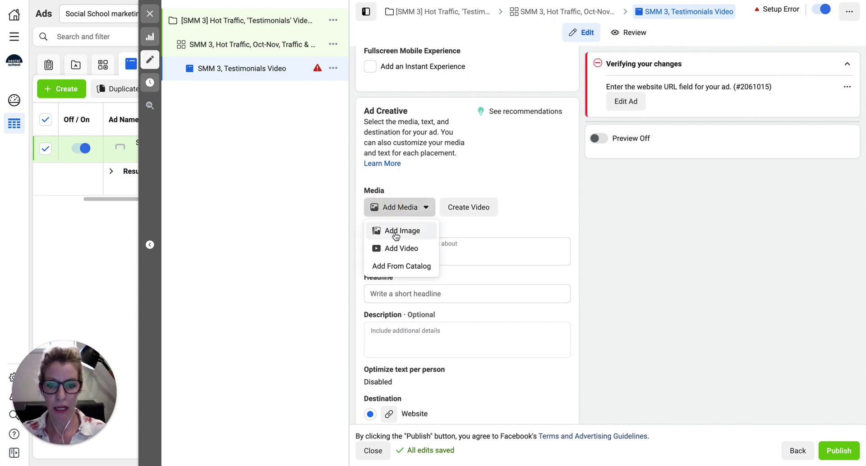
{"action": "left_click", "coordinate": [401, 247]}
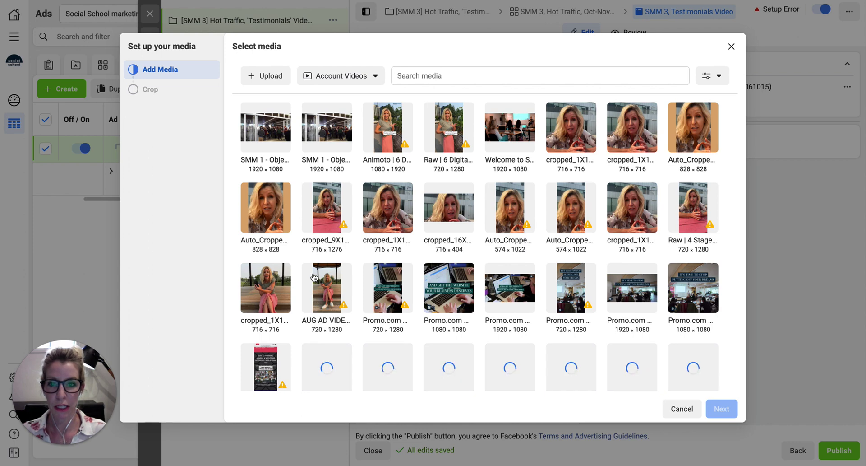
{"action": "left_click", "coordinate": [266, 75]}
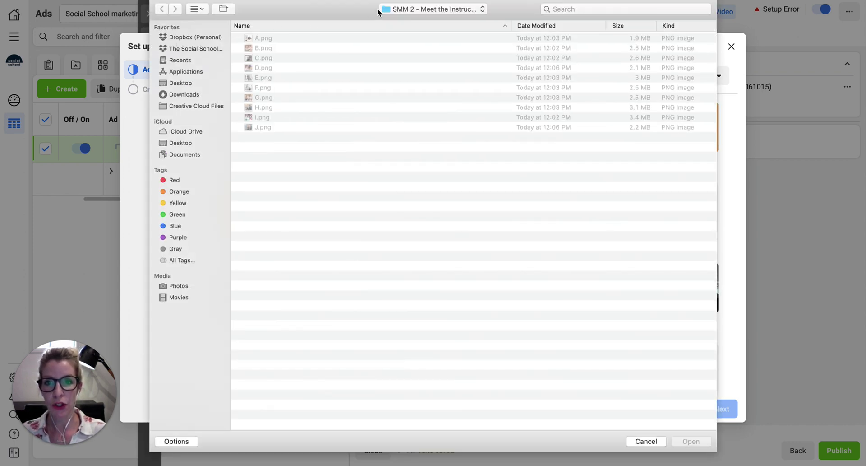
{"action": "left_click", "coordinate": [380, 9]}
{"action": "left_click", "coordinate": [394, 30]}
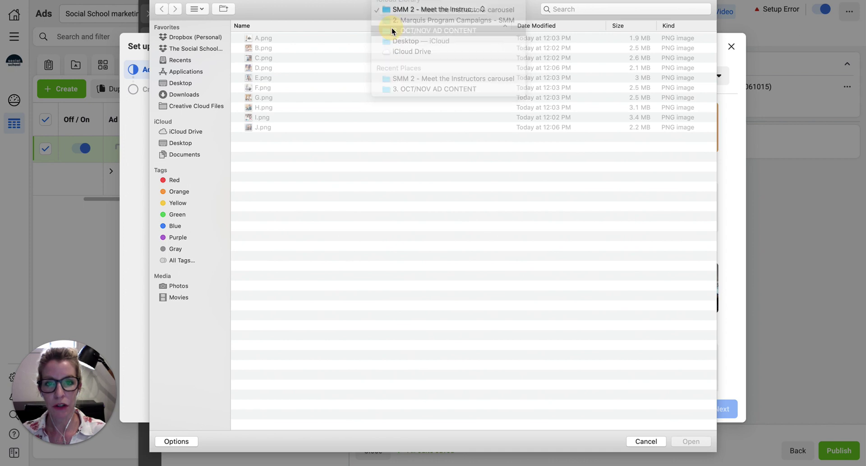
{"action": "left_click", "coordinate": [248, 68]}
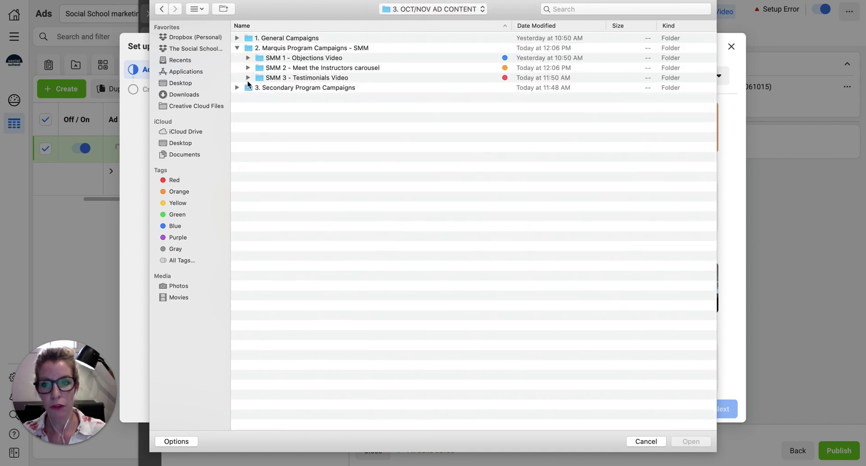
{"action": "left_click", "coordinate": [248, 79]}
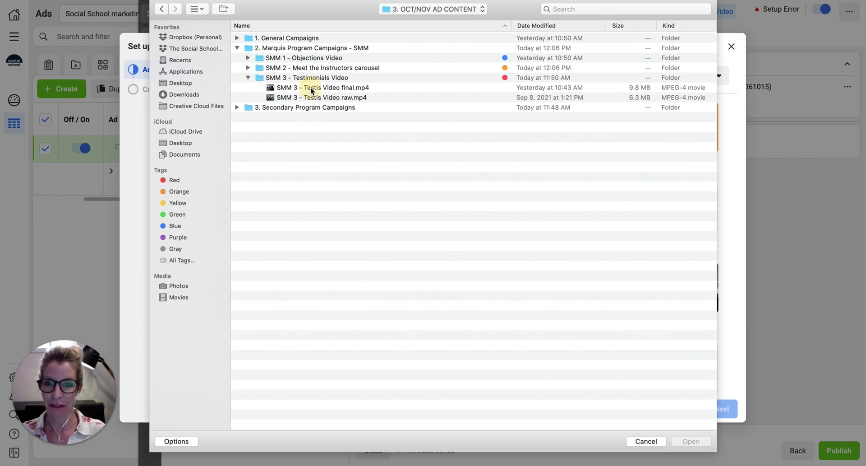
{"action": "left_click", "coordinate": [312, 89]}
{"action": "left_click", "coordinate": [689, 441]}
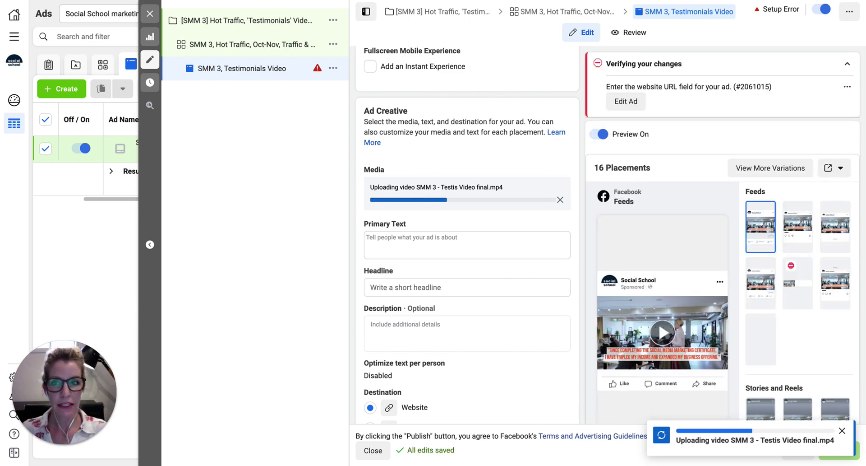
{"action": "key", "text": "ctrl+Tab"}
{"action": "scroll", "coordinate": [311, 204], "scroll_direction": "down", "scroll_amount": 17}
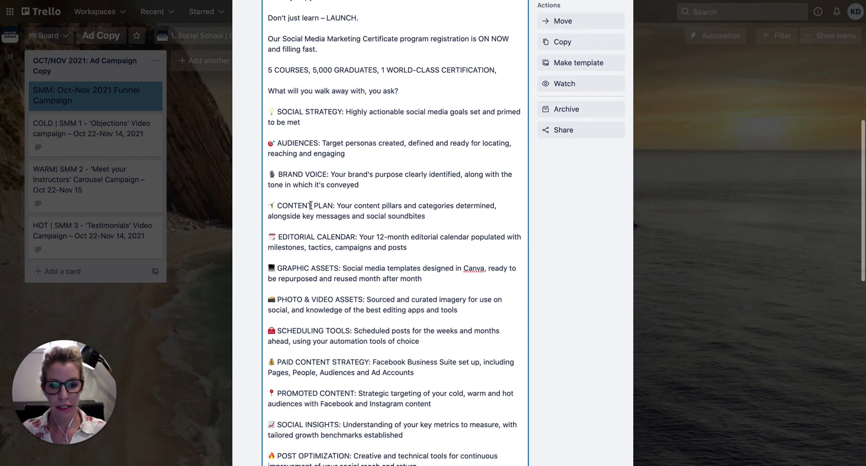
{"action": "scroll", "coordinate": [312, 204], "scroll_direction": "down", "scroll_amount": 3}
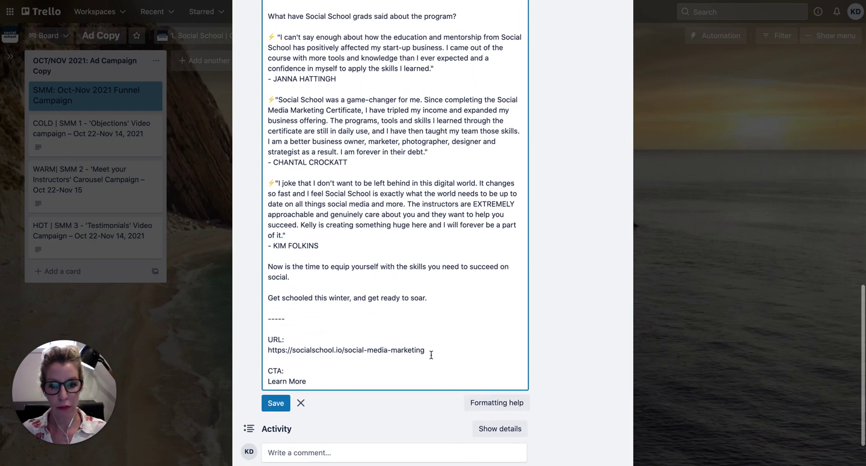
{"action": "left_click_drag", "start_coordinate": [430, 350], "coordinate": [268, 348]}
{"action": "key", "text": "ctrl+c"}
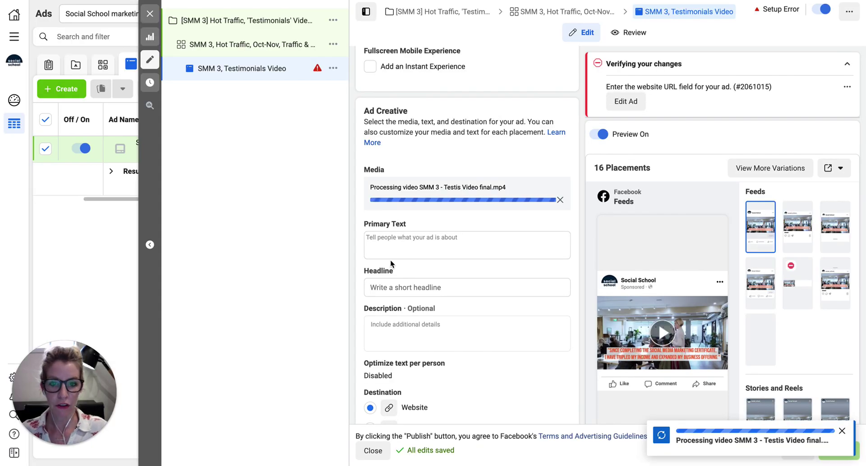
{"action": "scroll", "coordinate": [389, 268], "scroll_direction": "down", "scroll_amount": 4}
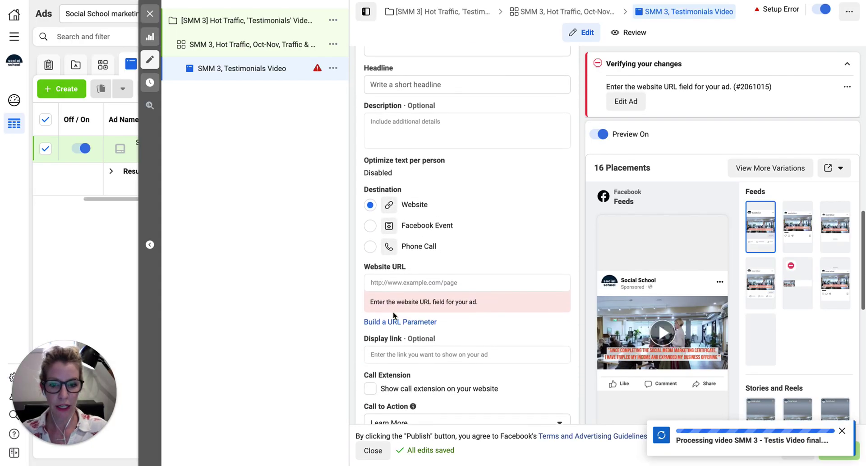
{"action": "left_click", "coordinate": [381, 274]}
{"action": "key", "text": "ctrl+v"}
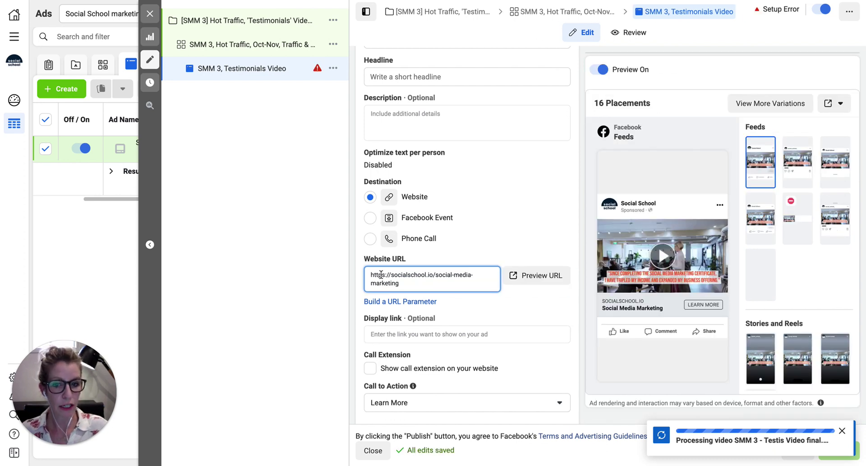
{"action": "left_click", "coordinate": [380, 333]}
{"action": "key", "text": "ctrl+v"}
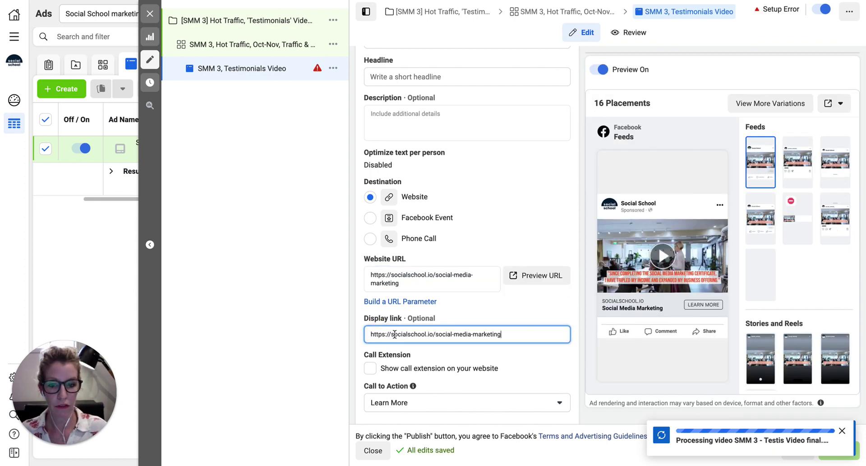
{"action": "left_click_drag", "start_coordinate": [395, 334], "coordinate": [364, 331]}
{"action": "key", "text": "BackSpace"}
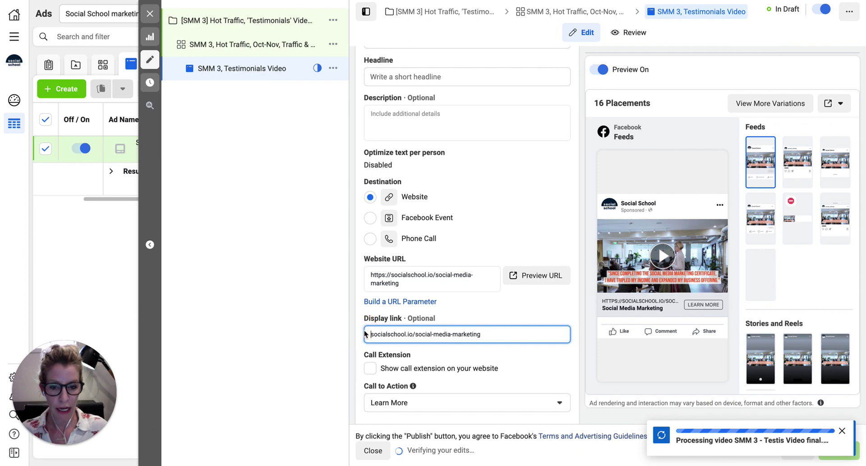
{"action": "left_click", "coordinate": [494, 307]}
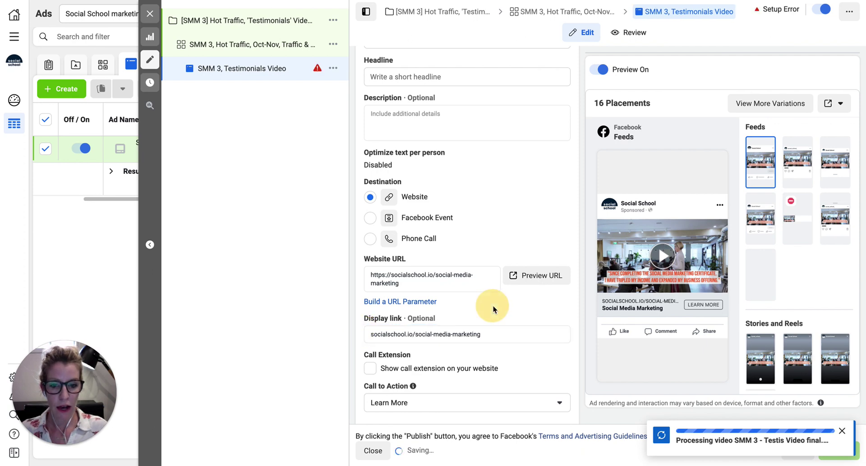
{"action": "left_click", "coordinate": [373, 369]}
{"action": "scroll", "coordinate": [489, 386], "scroll_direction": "down", "scroll_amount": 2}
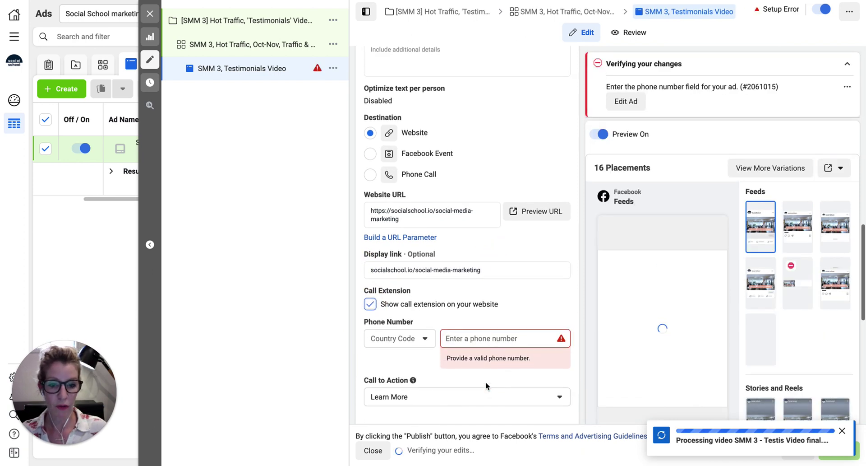
{"action": "left_click", "coordinate": [370, 303]}
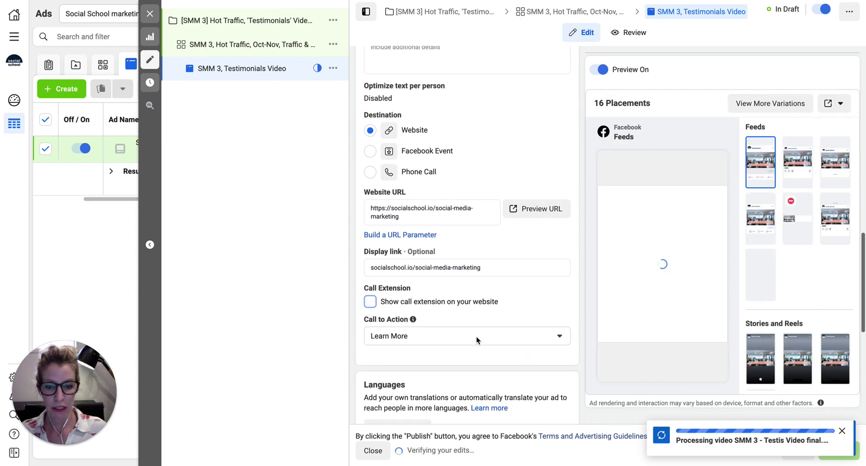
- Select the whole primary copy in the Trello card, from "Don't just learn – LAUNCH." to "Get schooled this winter, and get ready to soar."
{"action": "scroll", "coordinate": [477, 337], "scroll_direction": "up", "scroll_amount": 1}
{"action": "scroll", "coordinate": [532, 358], "scroll_direction": "up", "scroll_amount": 2}
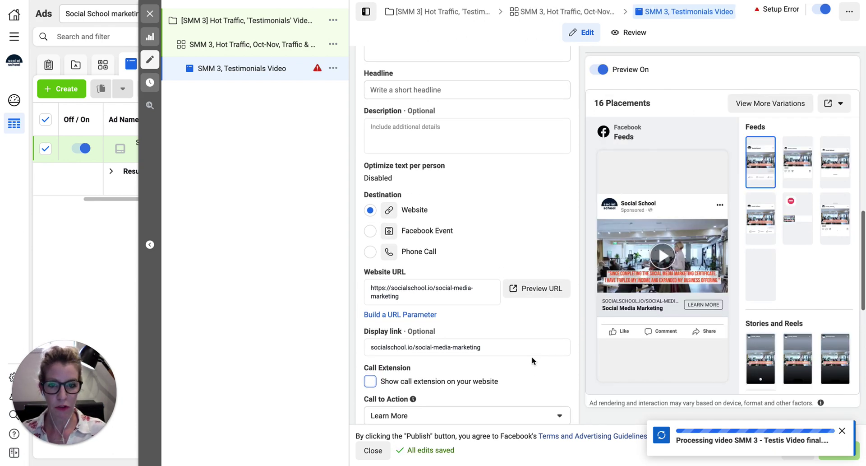
{"action": "scroll", "coordinate": [532, 356], "scroll_direction": "up", "scroll_amount": 6}
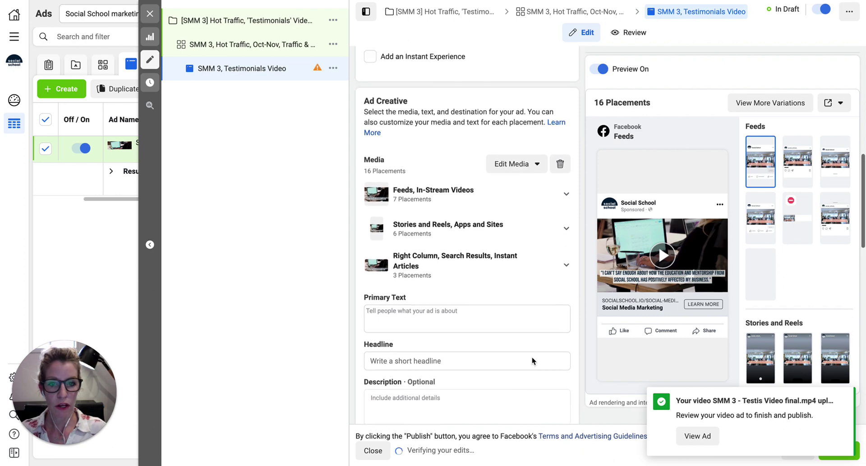
{"action": "scroll", "coordinate": [532, 357], "scroll_direction": "up", "scroll_amount": 6}
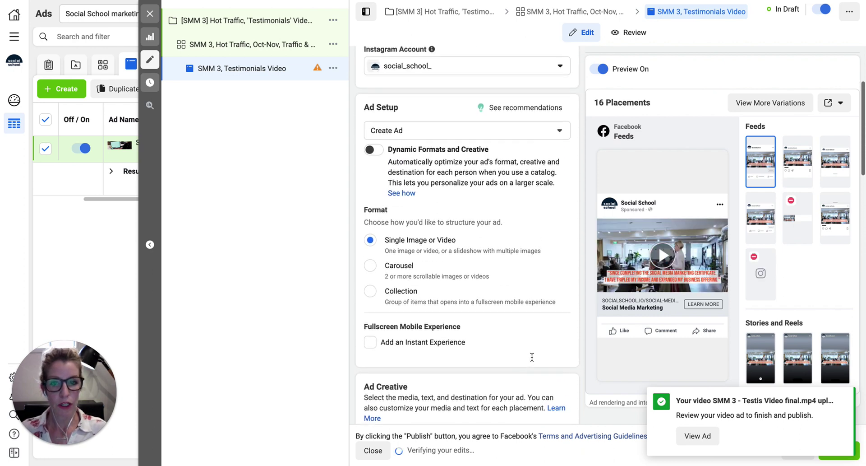
{"action": "scroll", "coordinate": [532, 357], "scroll_direction": "down", "scroll_amount": 4}
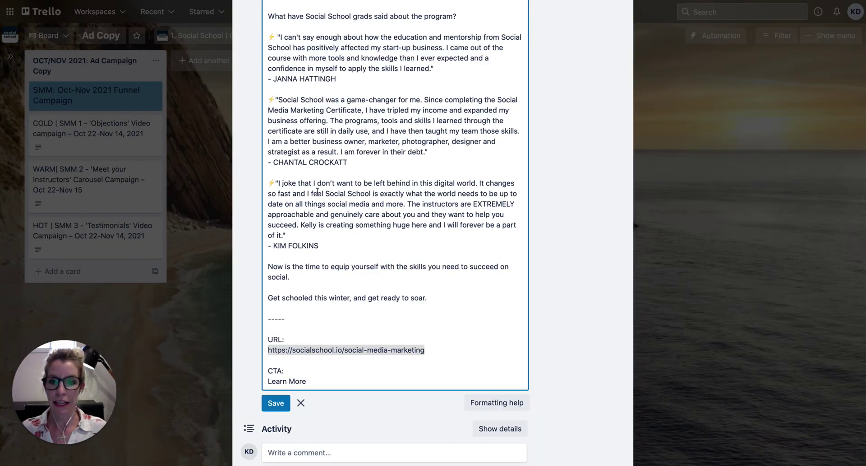
{"action": "scroll", "coordinate": [345, 212], "scroll_direction": "up", "scroll_amount": 12}
{"action": "scroll", "coordinate": [345, 212], "scroll_direction": "up", "scroll_amount": 4}
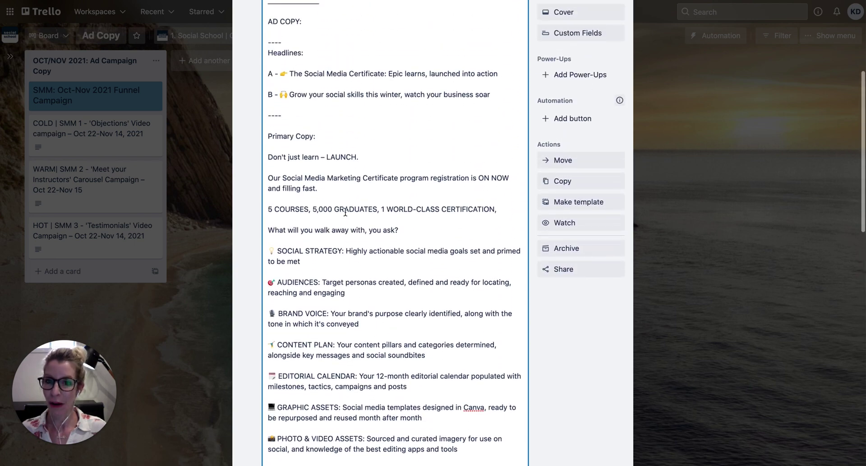
{"action": "left_click_drag", "start_coordinate": [268, 199], "coordinate": [448, 438]}
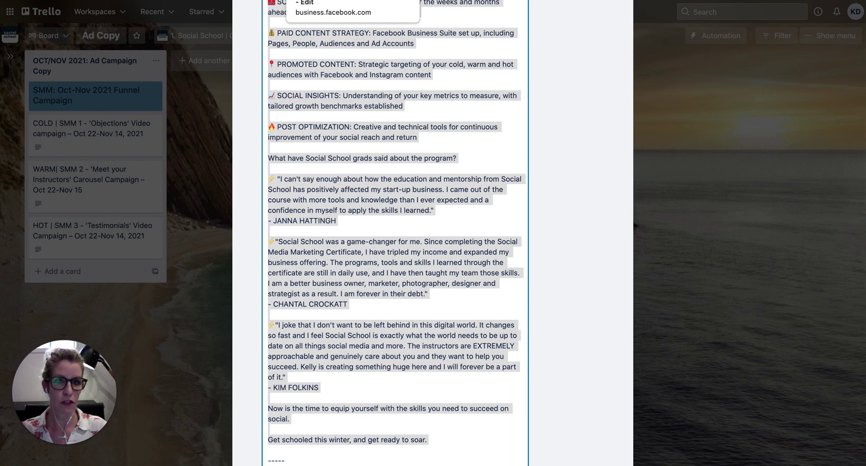
- Return to Ads Manager and paste the copied Trello text as the ad's primary text
{"action": "left_click", "coordinate": [320, 0]}
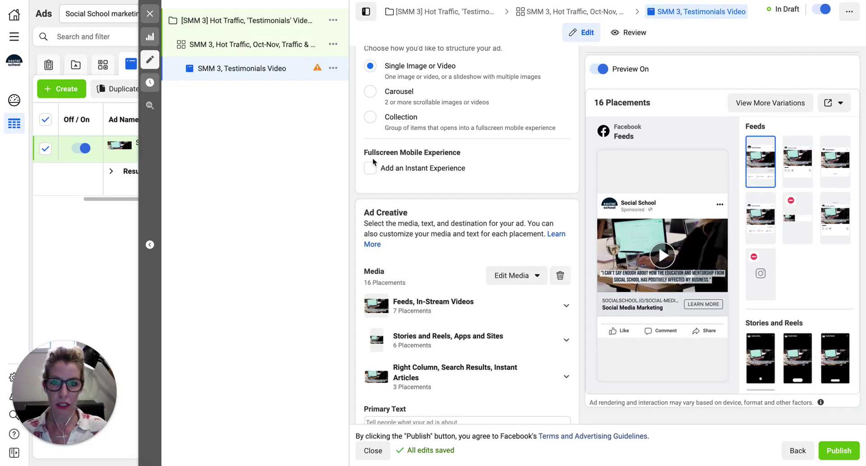
{"action": "scroll", "coordinate": [435, 343], "scroll_direction": "up", "scroll_amount": 1}
{"action": "scroll", "coordinate": [434, 343], "scroll_direction": "down", "scroll_amount": 5}
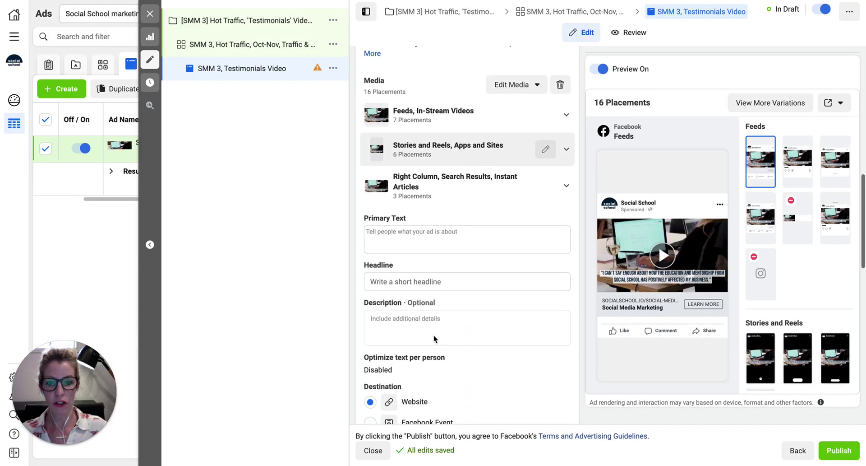
{"action": "left_click", "coordinate": [391, 215]}
{"action": "key", "text": "ctrl+v"}
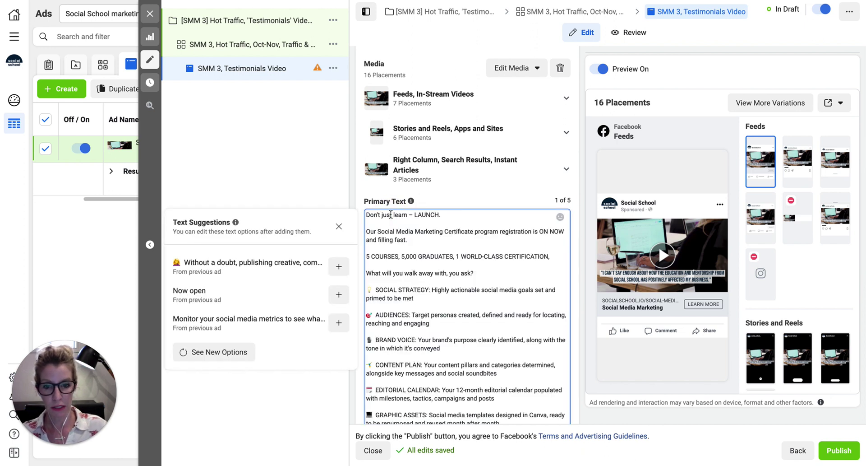
- Copy headline A from the Trello card and enter "👉 The Social Media Certificate: Epic learns, launched into action" as the ad's headline
{"action": "left_click", "coordinate": [226, 0]}
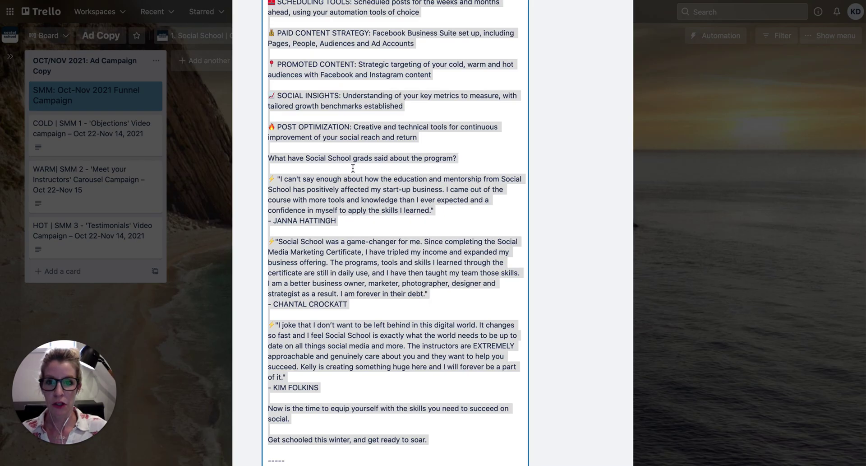
{"action": "scroll", "coordinate": [353, 168], "scroll_direction": "up", "scroll_amount": 15}
{"action": "left_click", "coordinate": [321, 175]}
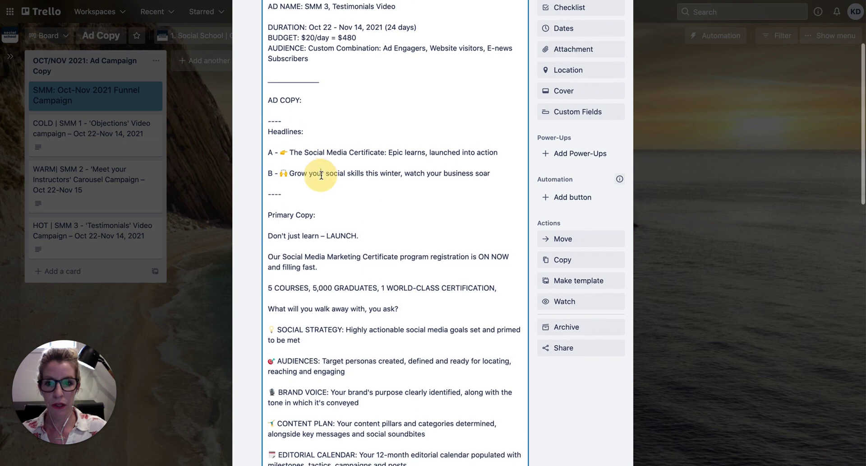
{"action": "left_click_drag", "start_coordinate": [281, 154], "coordinate": [505, 160]}
{"action": "key", "text": "ctrl+c"}
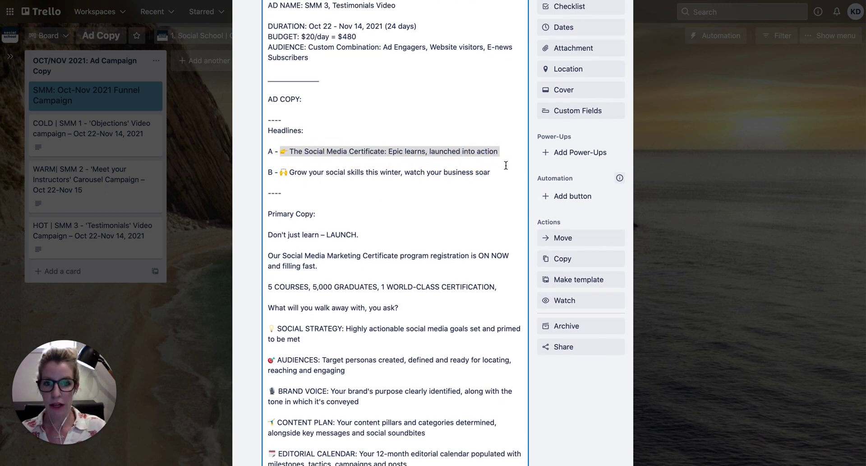
{"action": "key", "text": "super+Tab"}
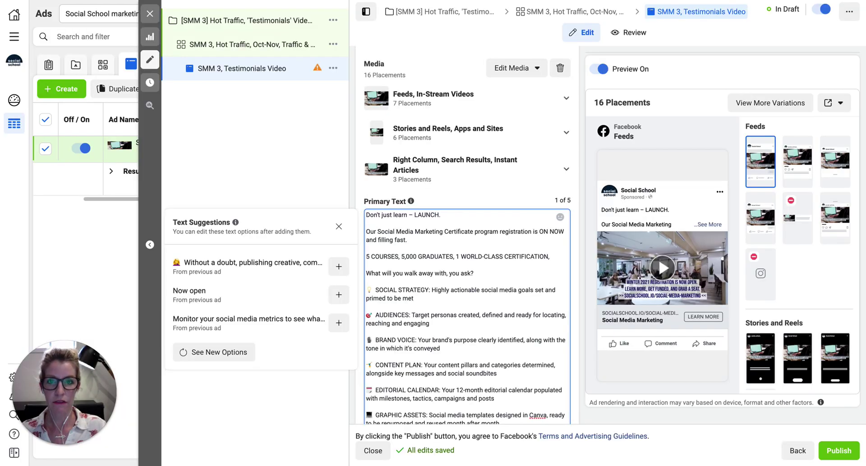
{"action": "scroll", "coordinate": [447, 226], "scroll_direction": "up", "scroll_amount": 5}
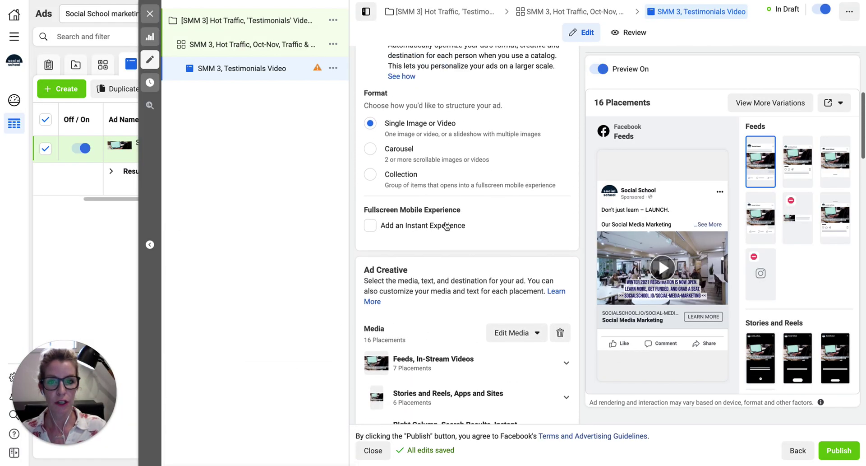
{"action": "scroll", "coordinate": [446, 224], "scroll_direction": "down", "scroll_amount": 7}
{"action": "scroll", "coordinate": [445, 223], "scroll_direction": "down", "scroll_amount": 12}
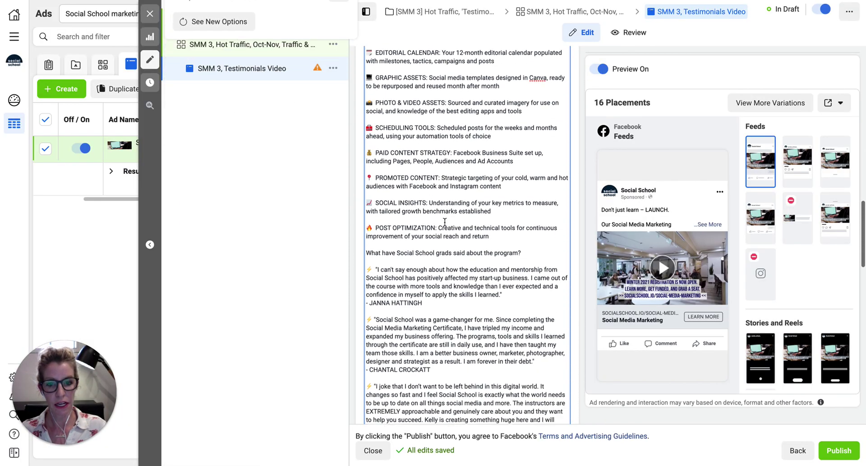
{"action": "left_click", "coordinate": [397, 191]}
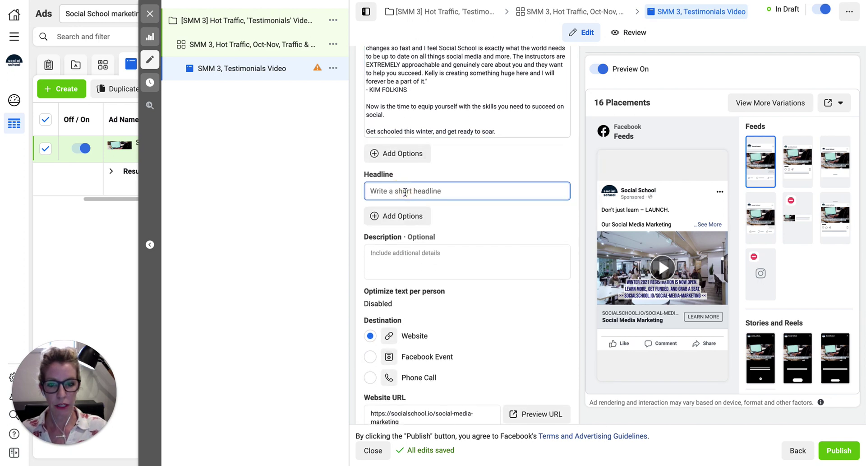
{"action": "key", "text": "ctrl+v"}
- Add a second headline option to the ad using Trello headline B, "🙌 Grow your social skills this winter, watch your business soar"
{"action": "left_click", "coordinate": [396, 218]}
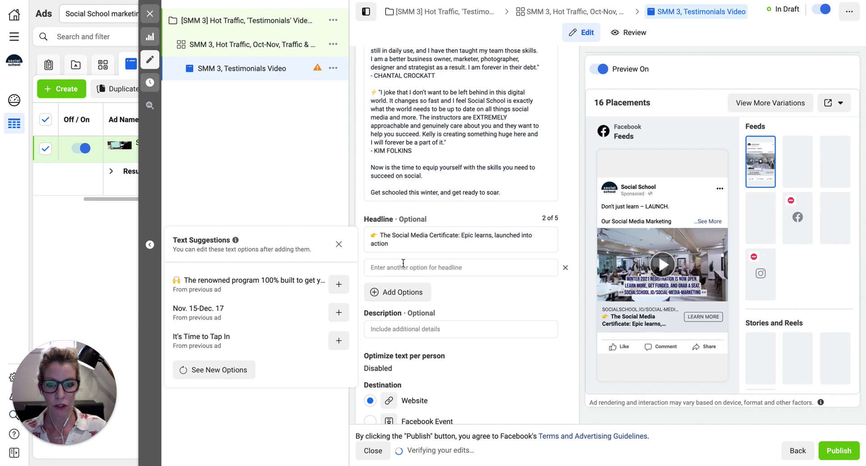
{"action": "left_click", "coordinate": [401, 266]}
{"action": "key", "text": "super+Tab"}
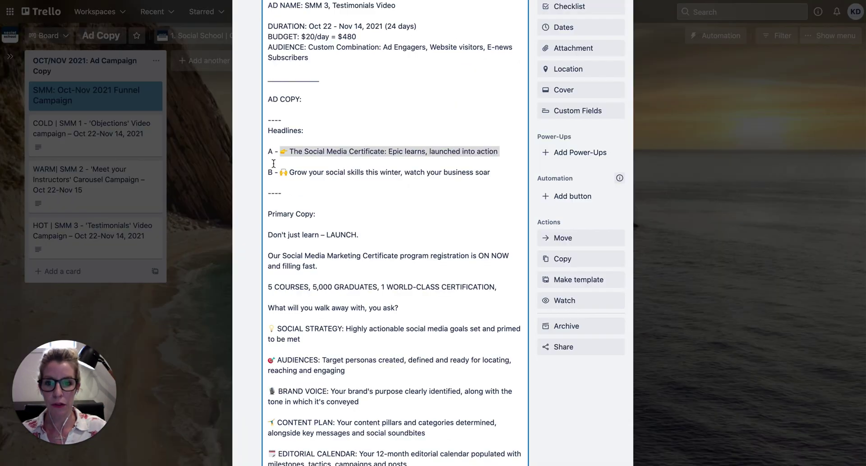
{"action": "left_click_drag", "start_coordinate": [281, 173], "coordinate": [497, 178]}
{"action": "key", "text": "ctrl+c"}
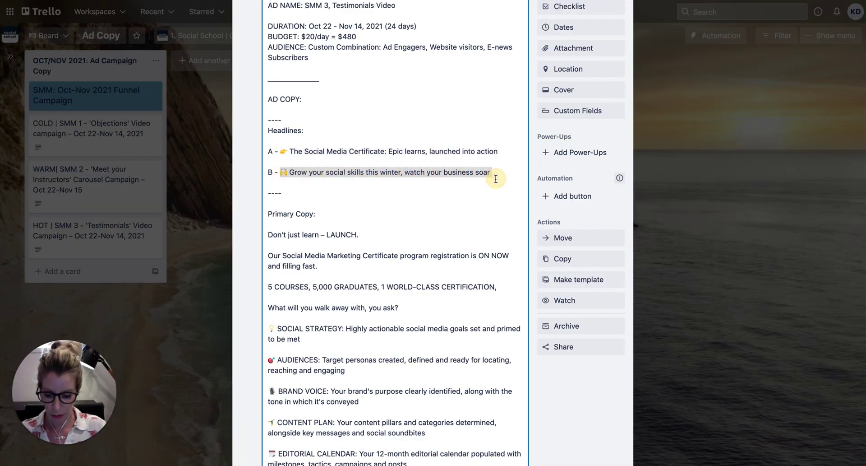
{"action": "key", "text": "super+Tab"}
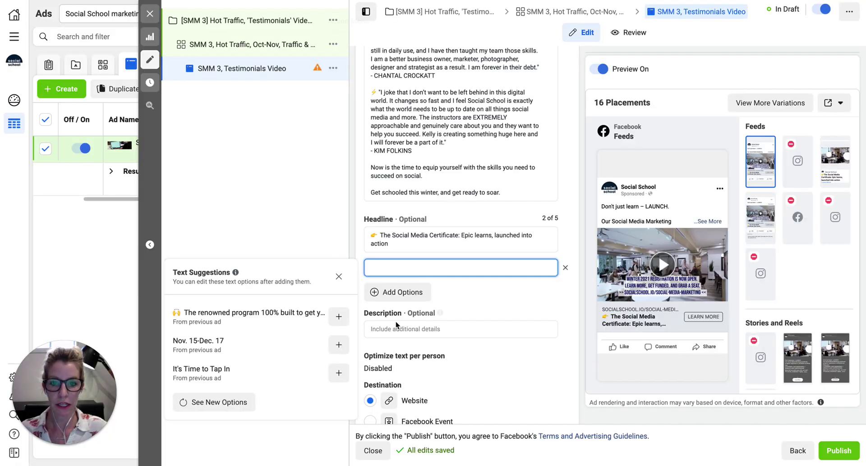
{"action": "key", "text": "ctrl+v"}
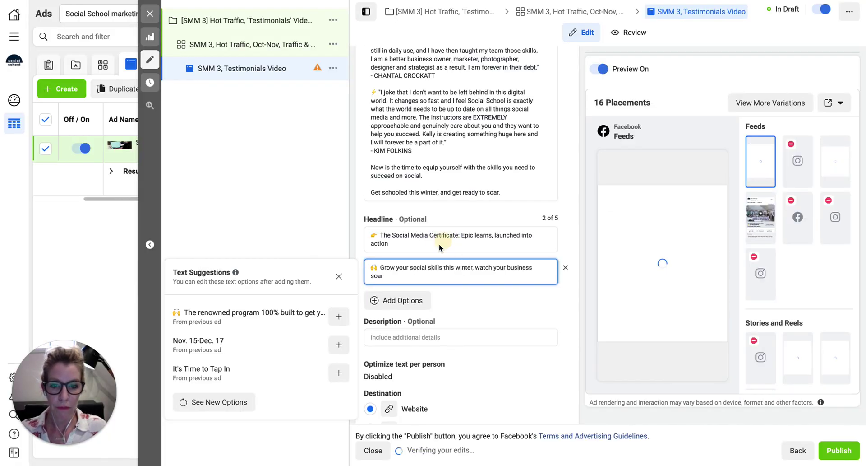
{"action": "left_click", "coordinate": [413, 243]}
{"action": "left_click", "coordinate": [477, 309]}
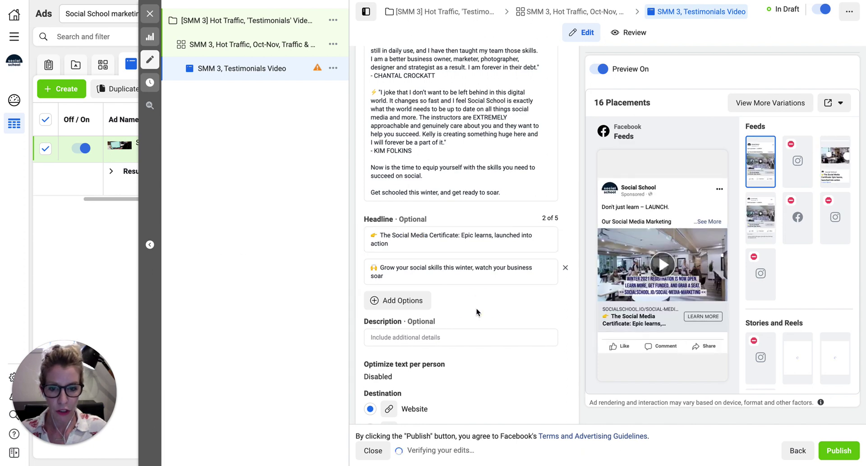
{"action": "left_click", "coordinate": [429, 337]}
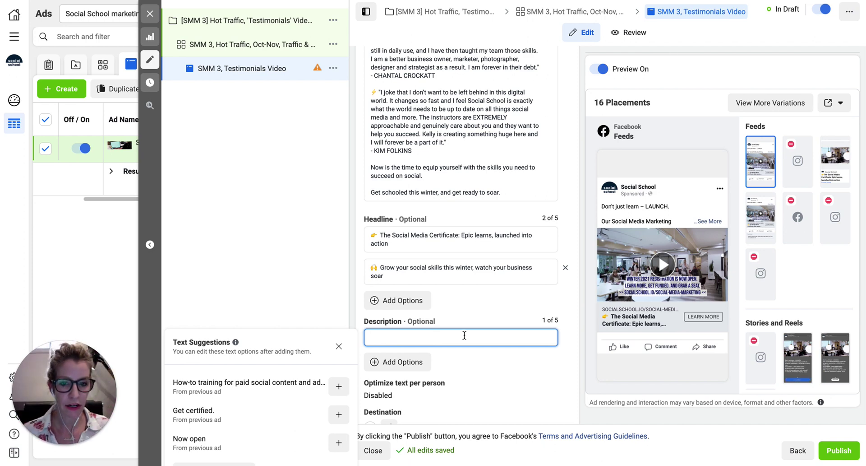
{"action": "left_click", "coordinate": [633, 209]}
- Join "Don't just learn – LAUNCH." with the following paragraph at the start of the primary text, removing the blank line between them
{"action": "scroll", "coordinate": [405, 155], "scroll_direction": "up", "scroll_amount": 2}
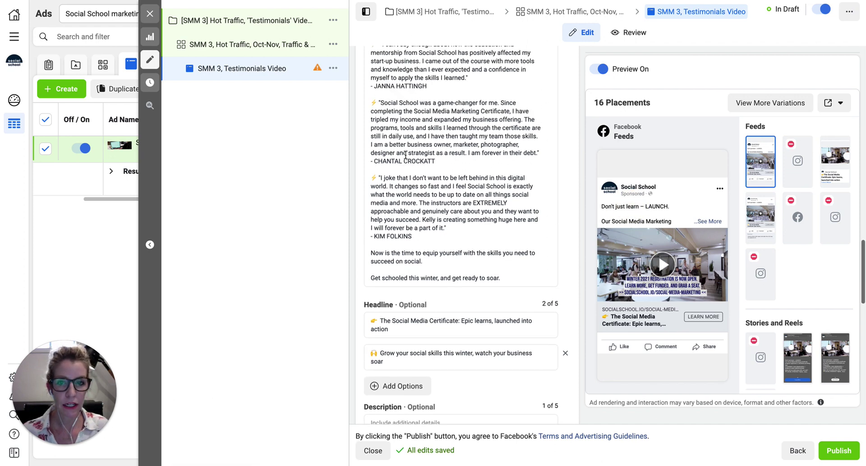
{"action": "scroll", "coordinate": [405, 155], "scroll_direction": "up", "scroll_amount": 12}
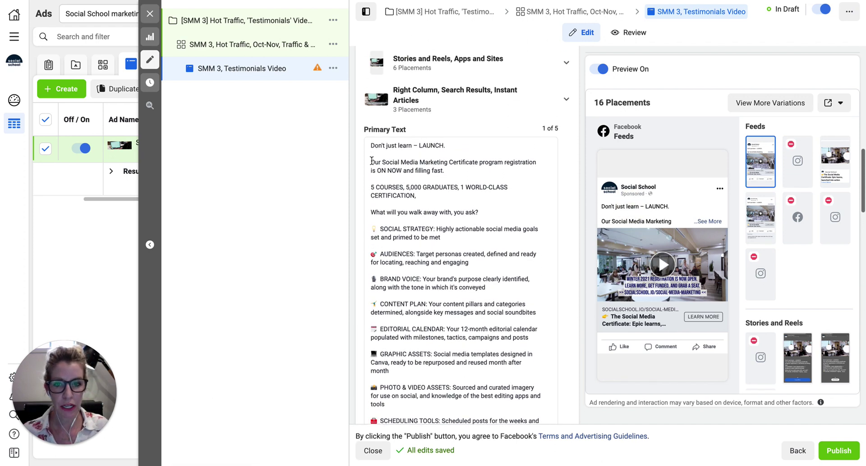
{"action": "left_click", "coordinate": [372, 160]}
{"action": "key", "text": "BackSpace"}
{"action": "key", "text": "BackSpace"}
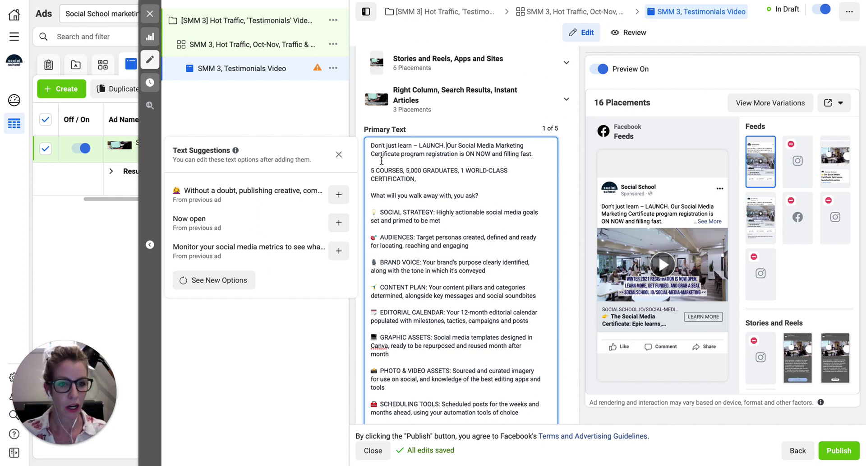
- Review the ad's setup, media, copy, destination links and call to action, and examine its Instagram Feed preview
{"action": "scroll", "coordinate": [432, 219], "scroll_direction": "up", "scroll_amount": 10}
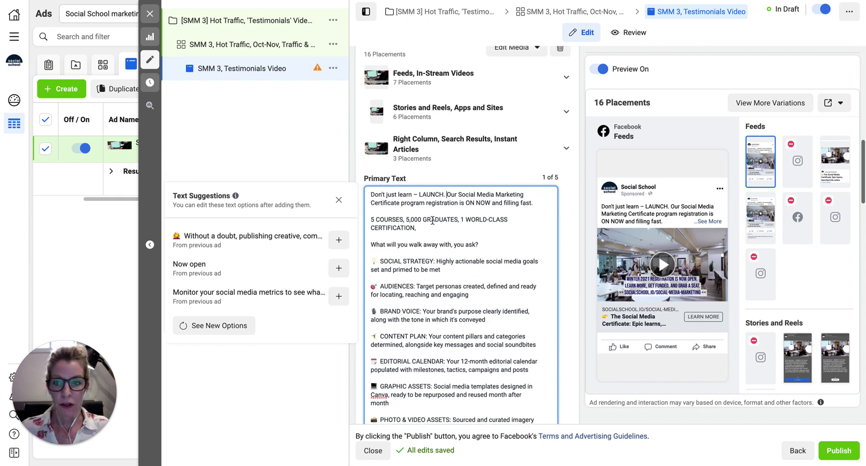
{"action": "scroll", "coordinate": [432, 219], "scroll_direction": "up", "scroll_amount": 3}
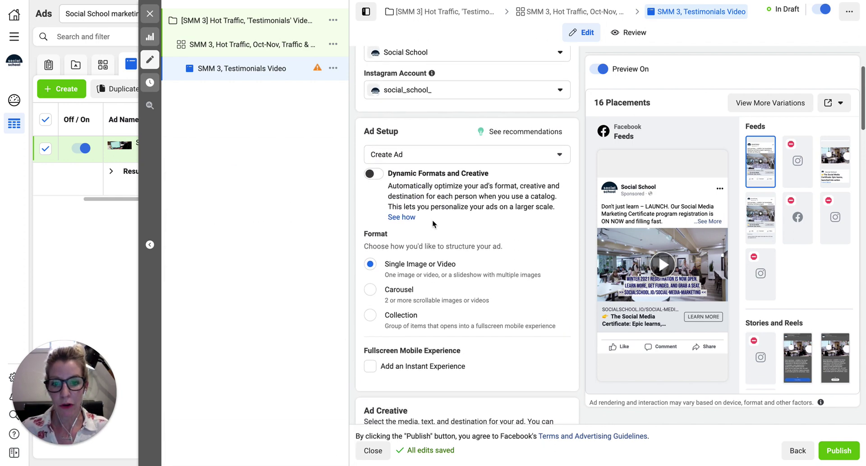
{"action": "scroll", "coordinate": [433, 219], "scroll_direction": "down", "scroll_amount": 10}
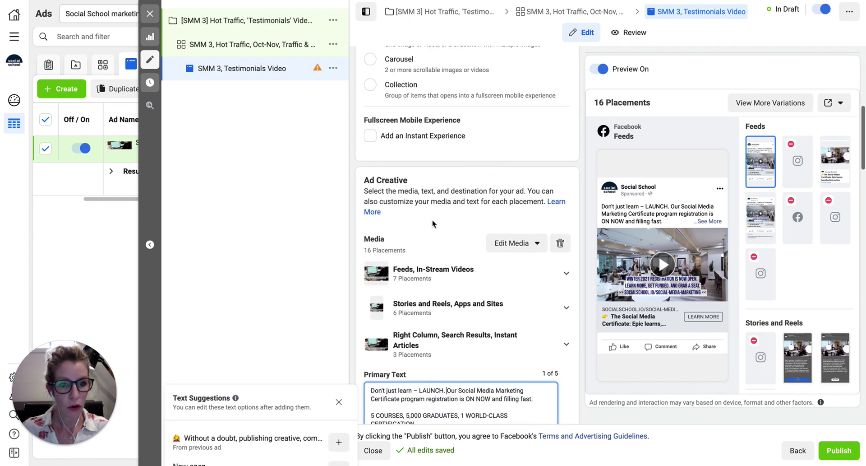
{"action": "scroll", "coordinate": [433, 221], "scroll_direction": "down", "scroll_amount": 10}
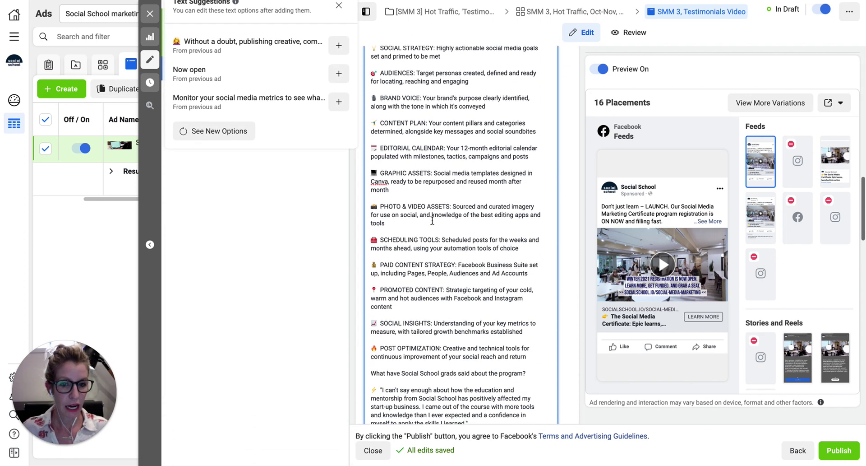
{"action": "scroll", "coordinate": [433, 223], "scroll_direction": "down", "scroll_amount": 10}
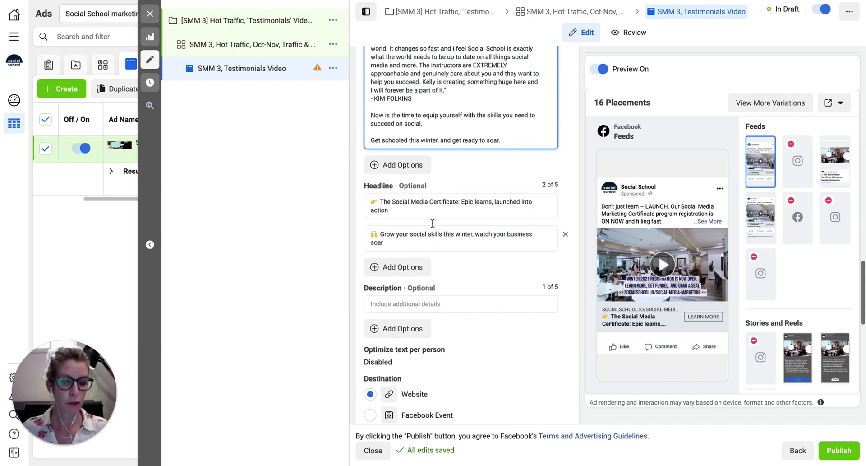
{"action": "scroll", "coordinate": [432, 227], "scroll_direction": "down", "scroll_amount": 2}
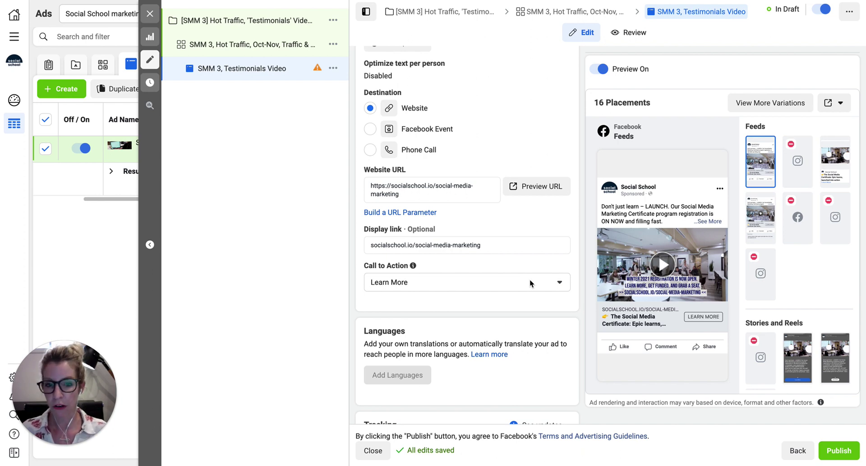
{"action": "mouse_move", "coordinate": [680, 215]}
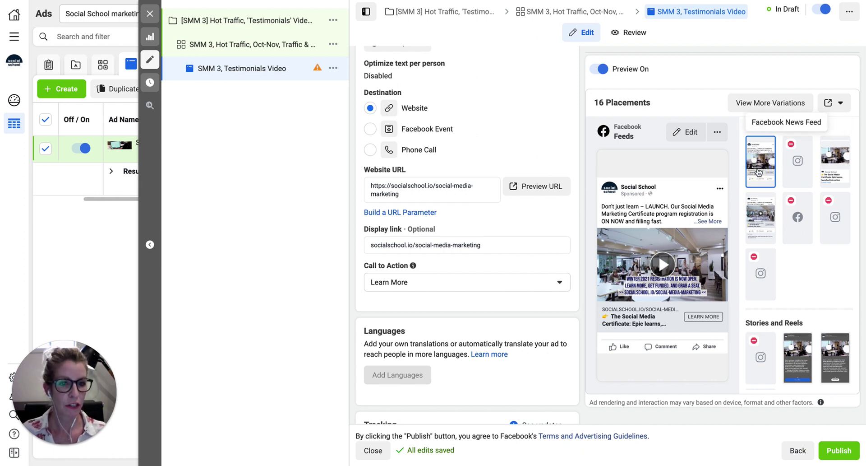
{"action": "left_click", "coordinate": [796, 163]}
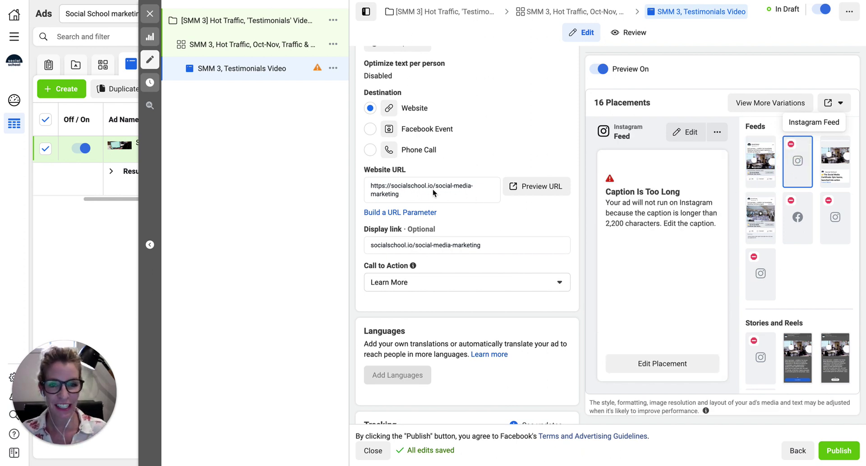
- Shorten the second testimonial in the primary text by deleting the sentence from "The programs, tools and skills" to "taught my team those skills."
{"action": "scroll", "coordinate": [483, 152], "scroll_direction": "up", "scroll_amount": 6}
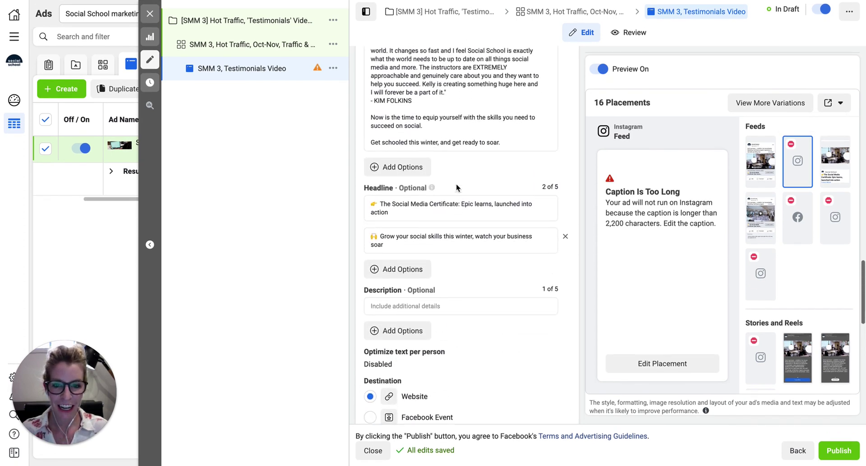
{"action": "scroll", "coordinate": [456, 183], "scroll_direction": "up", "scroll_amount": 7}
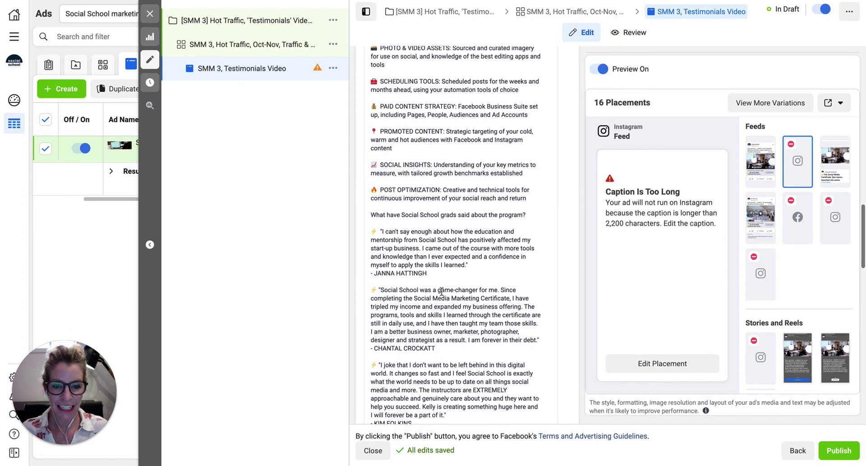
{"action": "scroll", "coordinate": [424, 329], "scroll_direction": "up", "scroll_amount": 7}
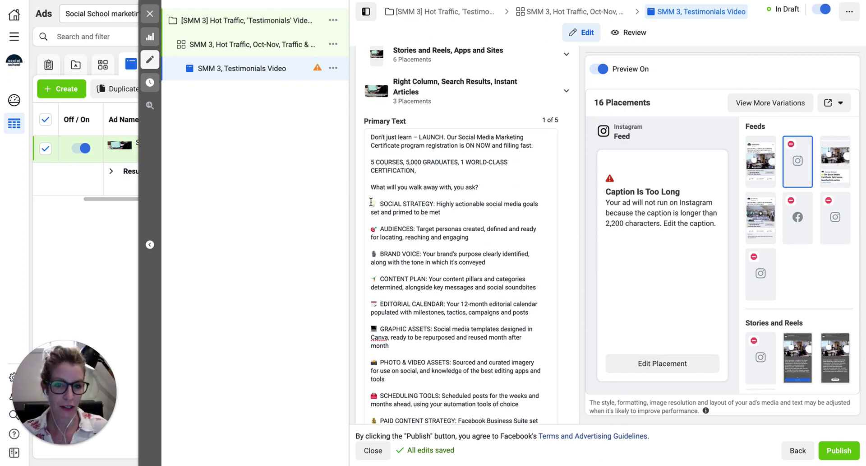
{"action": "scroll", "coordinate": [450, 219], "scroll_direction": "down", "scroll_amount": 4}
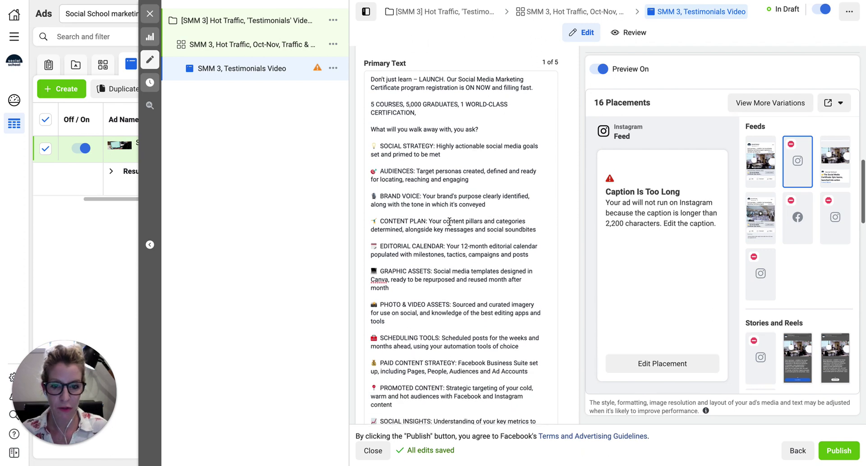
{"action": "scroll", "coordinate": [450, 223], "scroll_direction": "down", "scroll_amount": 5}
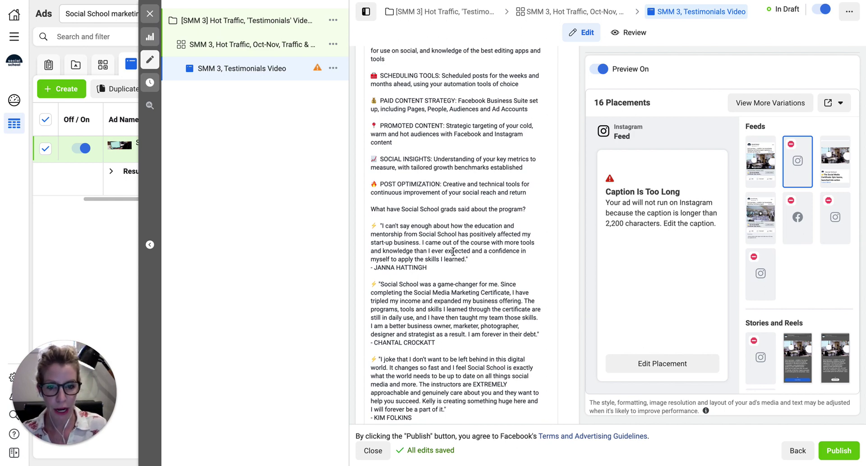
{"action": "scroll", "coordinate": [453, 251], "scroll_direction": "down", "scroll_amount": 3}
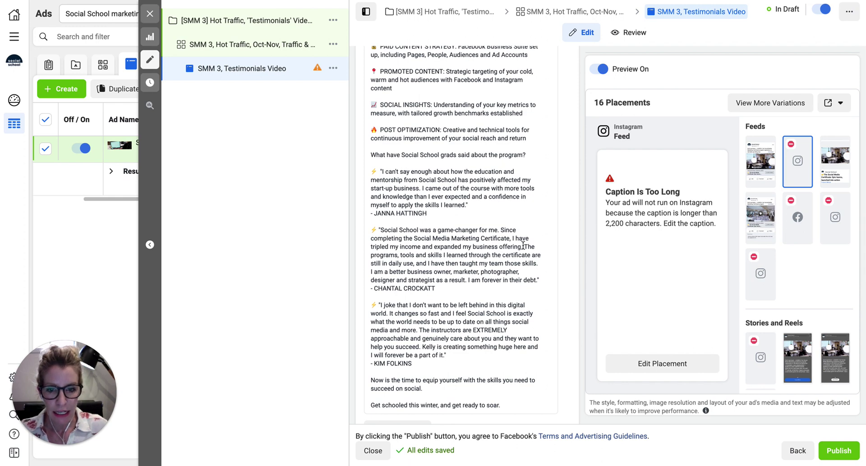
{"action": "left_click_drag", "start_coordinate": [524, 246], "coordinate": [542, 263]}
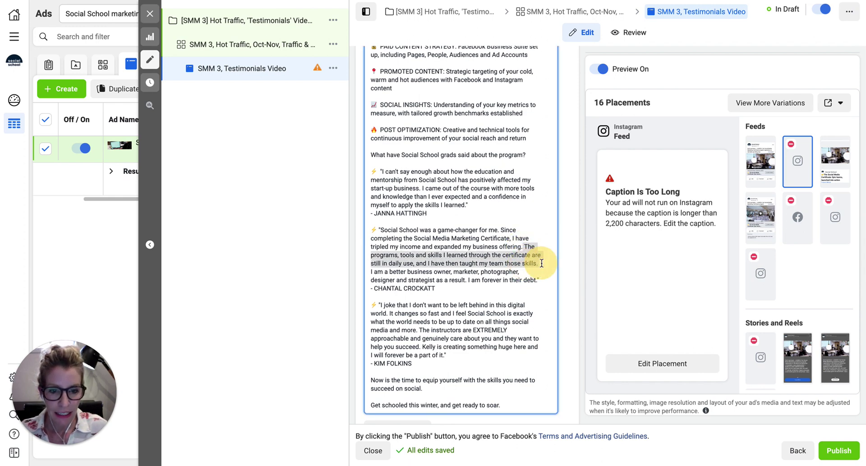
{"action": "key", "text": "BackSpace"}
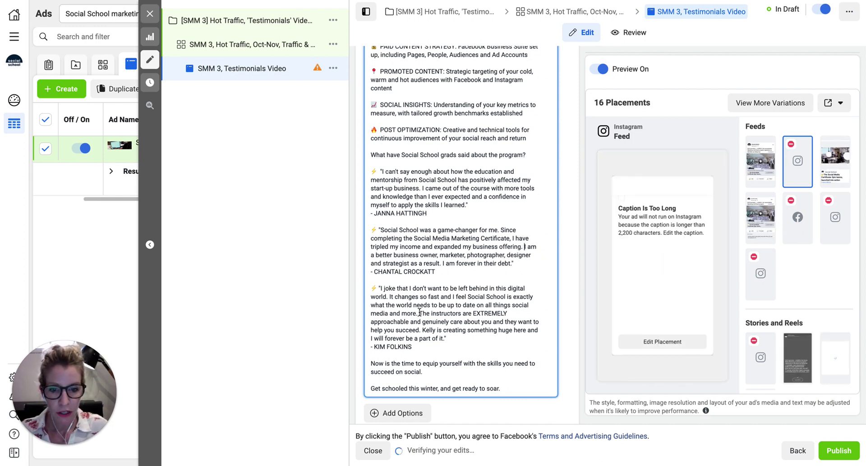
- Cut the opening of the third testimonial, from "I joke that" to "social media and more.", so it starts at "The instructors are EXTREMELY approachable"
{"action": "left_click_drag", "start_coordinate": [420, 313], "coordinate": [382, 288]}
{"action": "key", "text": "BackSpace"}
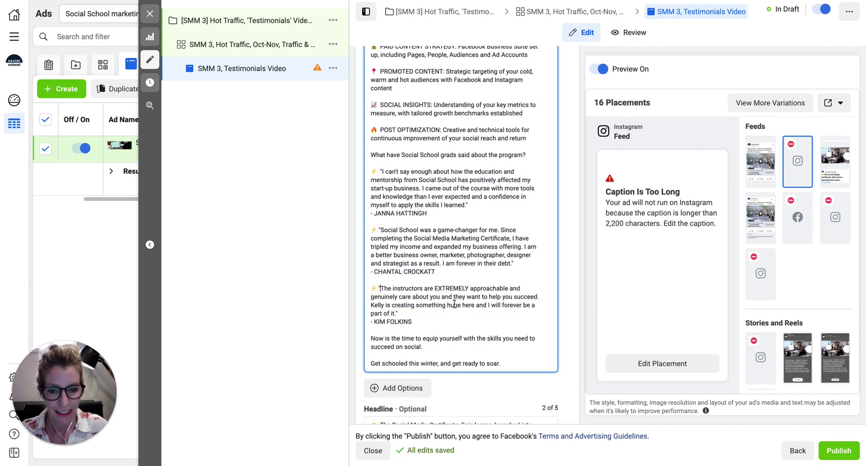
{"action": "left_click", "coordinate": [426, 314]}
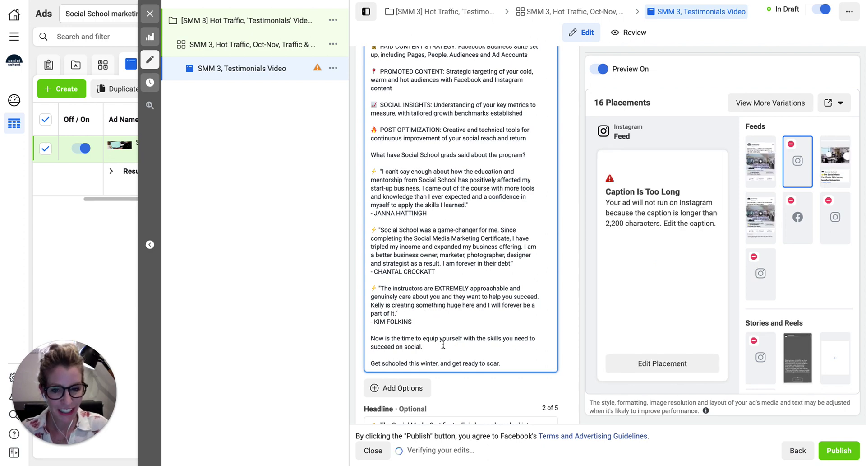
- Delete the closing line "Get schooled this winter, and get ready to soar." from the primary text
{"action": "scroll", "coordinate": [447, 341], "scroll_direction": "down", "scroll_amount": 1}
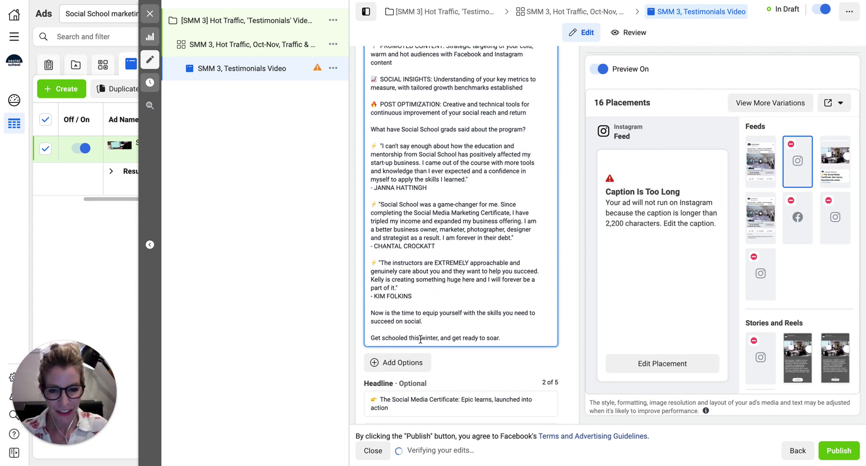
{"action": "left_click_drag", "start_coordinate": [424, 321], "coordinate": [366, 315]}
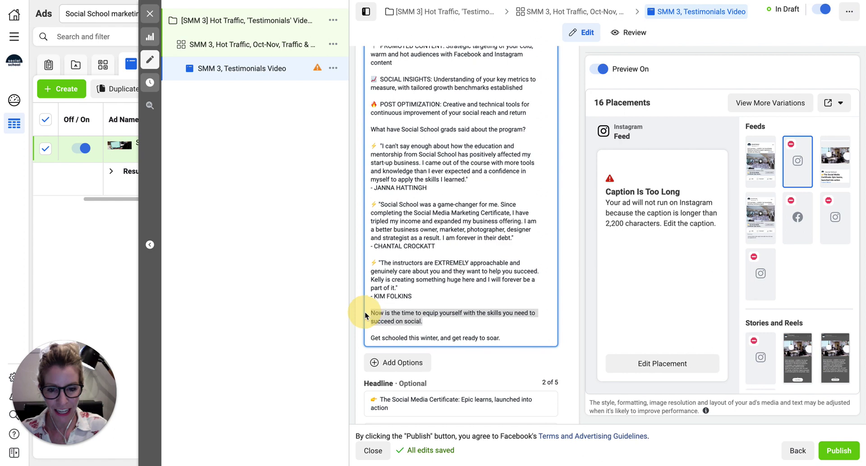
{"action": "triple_click", "coordinate": [429, 337]}
{"action": "key", "text": "BackSpace"}
{"action": "key", "text": "BackSpace"}
{"action": "key", "text": "BackSpace"}
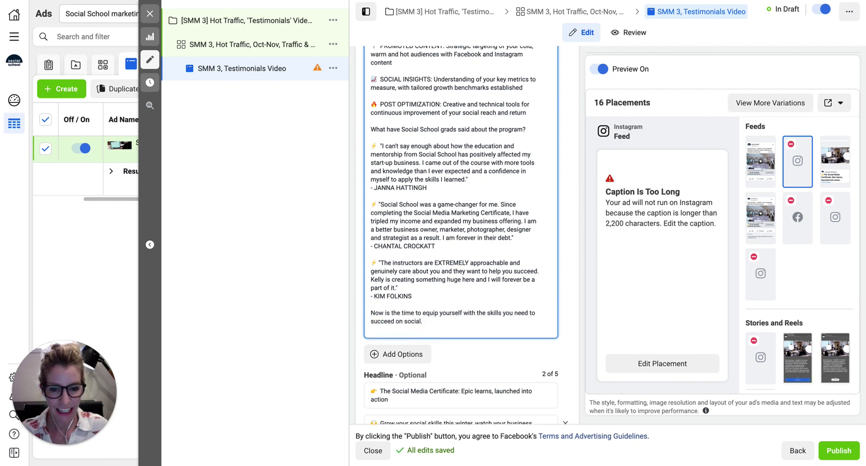
- Check the ad previews for Facebook News Feed, Instagram Feed and Facebook Marketplace
{"action": "scroll", "coordinate": [471, 351], "scroll_direction": "up", "scroll_amount": 5}
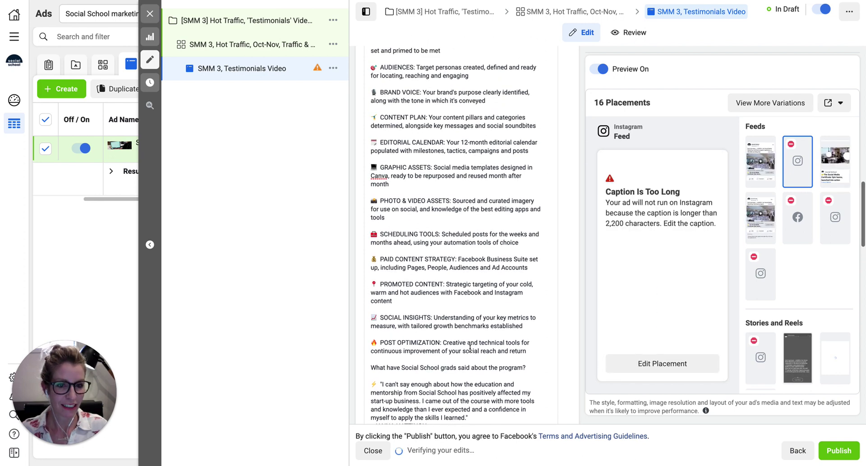
{"action": "left_click", "coordinate": [772, 169]}
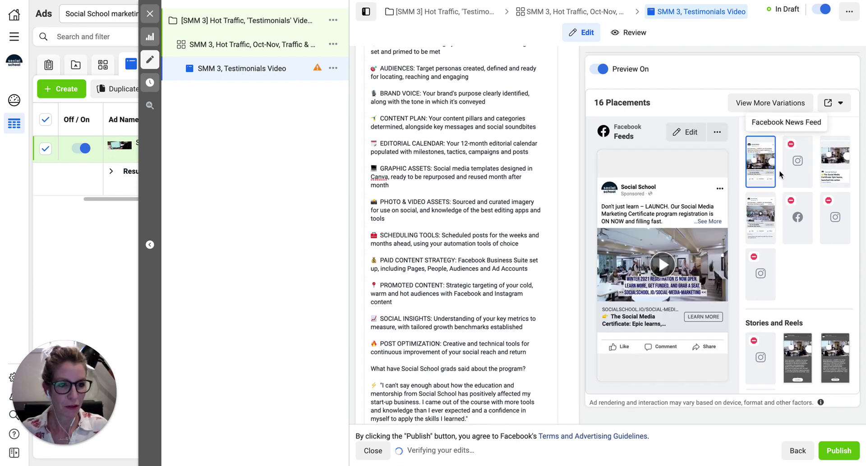
{"action": "left_click", "coordinate": [791, 174]}
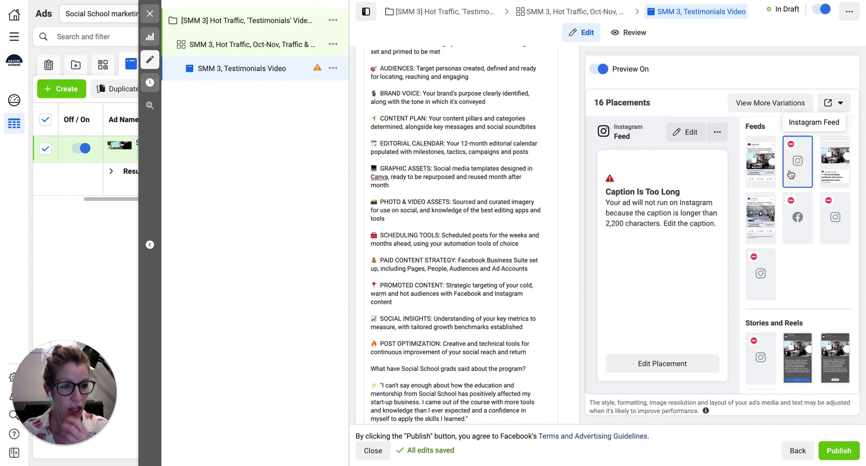
{"action": "left_click", "coordinate": [839, 166]}
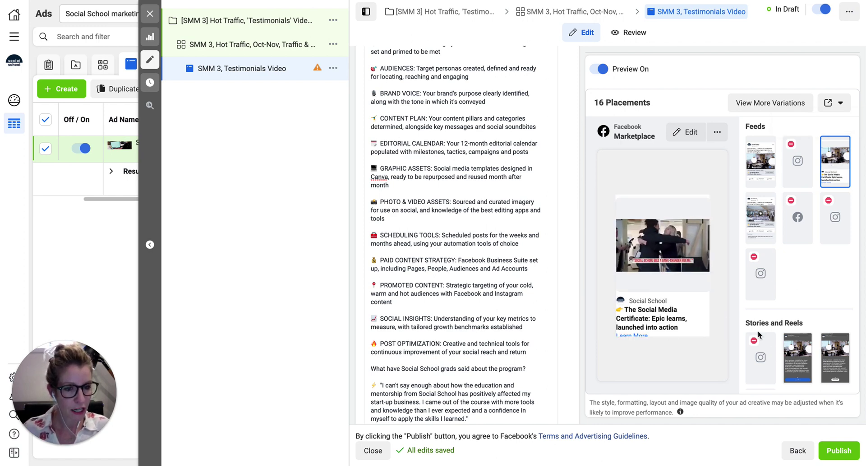
- Check the ad previews for Facebook Video Feeds, Facebook Right Column, Instagram Explore, Instagram Shop, Facebook Stories and Messenger Stories
{"action": "left_click", "coordinate": [761, 236]}
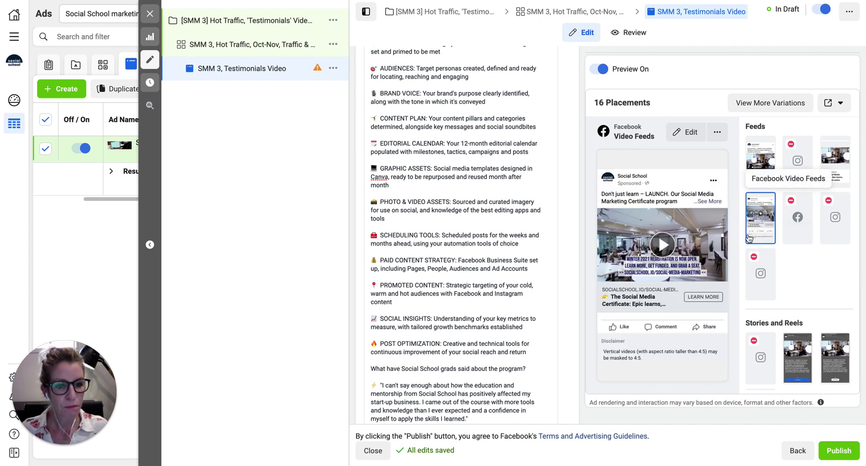
{"action": "left_click", "coordinate": [799, 232]}
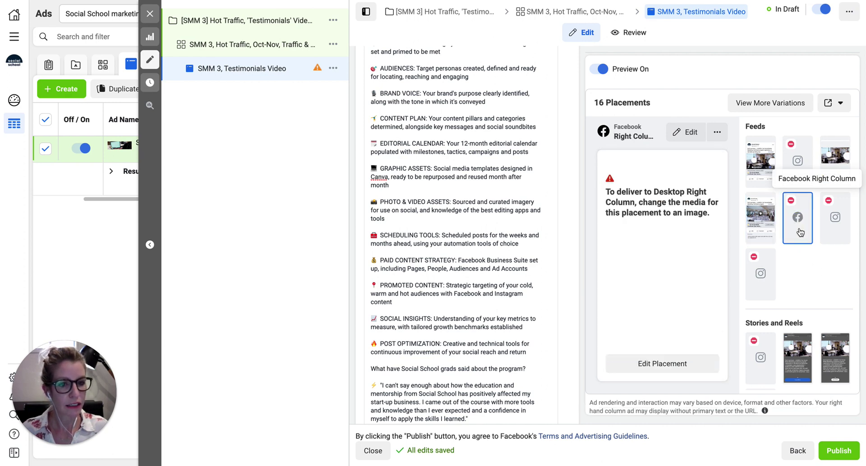
{"action": "left_click", "coordinate": [834, 231]}
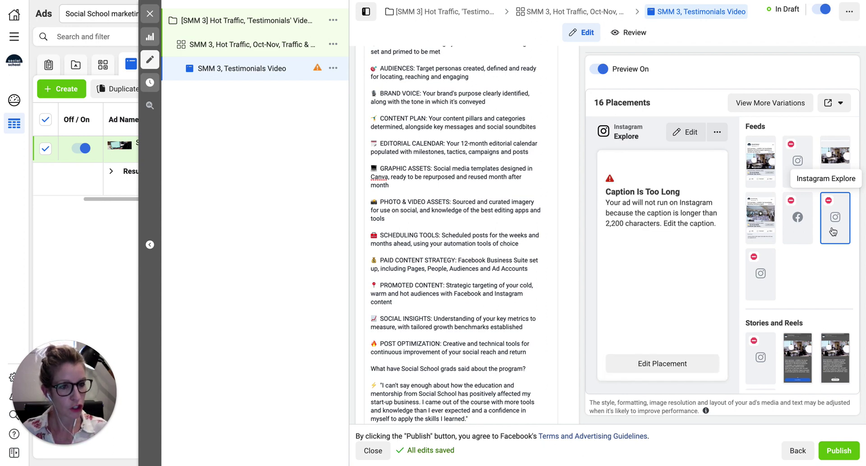
{"action": "scroll", "coordinate": [826, 287], "scroll_direction": "down", "scroll_amount": 3}
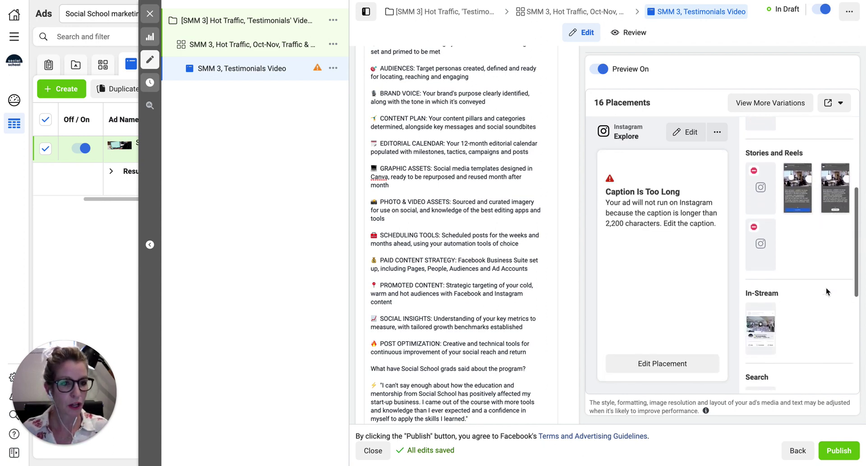
{"action": "left_click", "coordinate": [753, 194]}
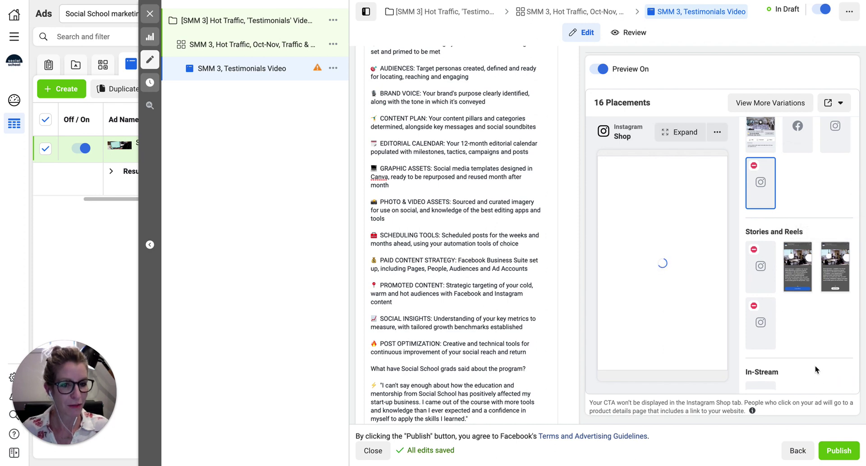
{"action": "left_click", "coordinate": [801, 280]}
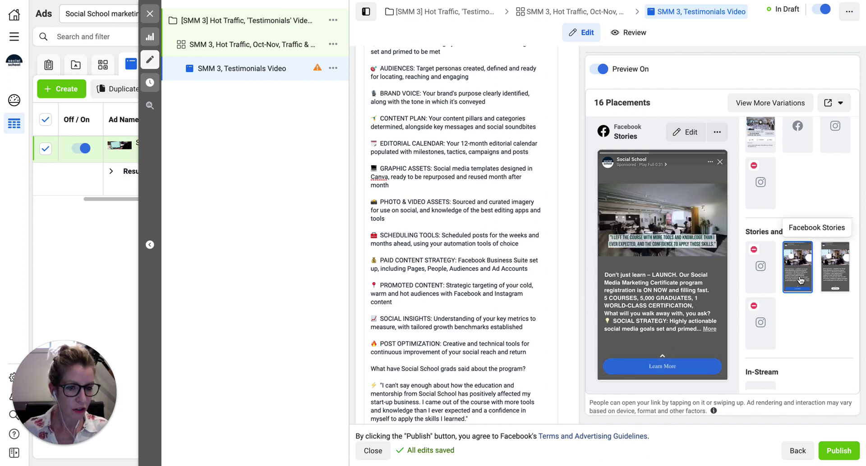
{"action": "left_click", "coordinate": [831, 273]}
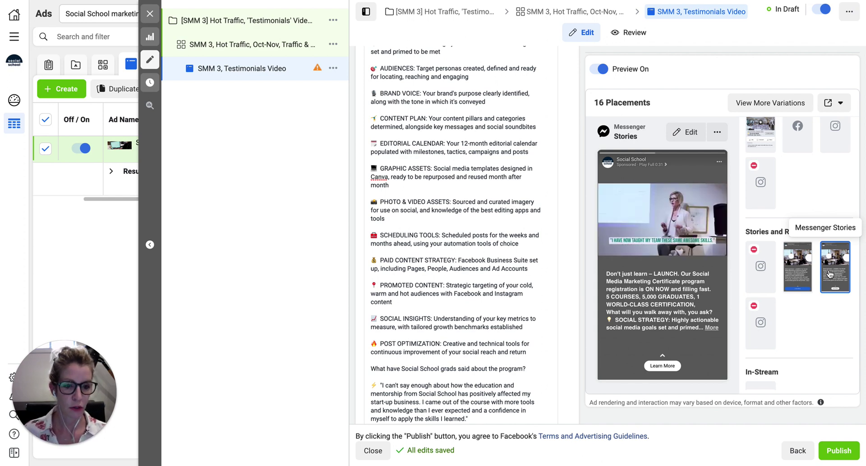
- Review the rest of the ad setup, from the testimonials and headlines through the website destination and call to action to tracking
{"action": "scroll", "coordinate": [478, 316], "scroll_direction": "down", "scroll_amount": 4}
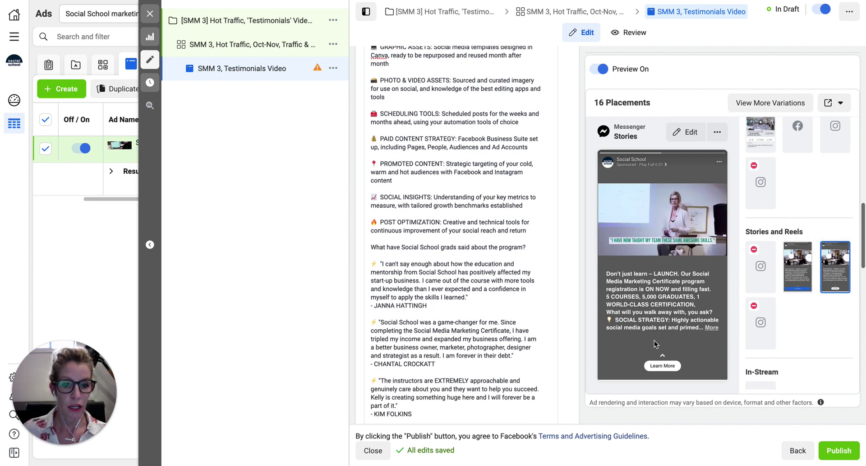
{"action": "scroll", "coordinate": [477, 316], "scroll_direction": "down", "scroll_amount": 8}
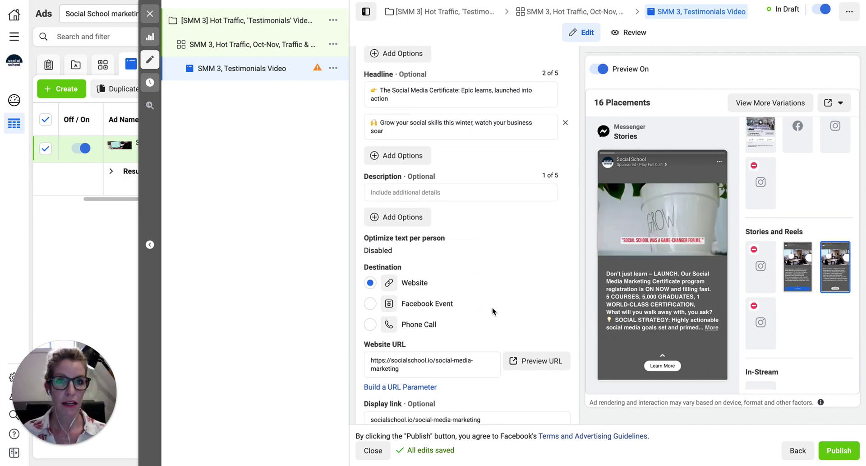
{"action": "scroll", "coordinate": [485, 304], "scroll_direction": "down", "scroll_amount": 8}
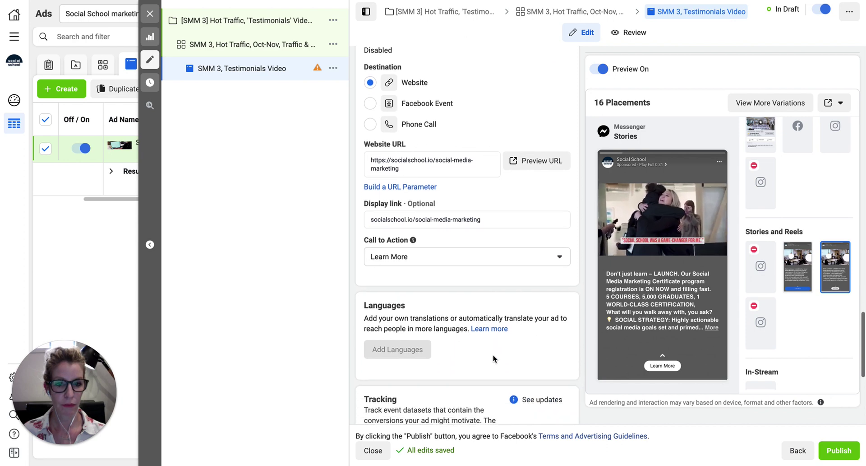
{"action": "scroll", "coordinate": [493, 355], "scroll_direction": "down", "scroll_amount": 2}
{"action": "scroll", "coordinate": [813, 309], "scroll_direction": "down", "scroll_amount": 4}
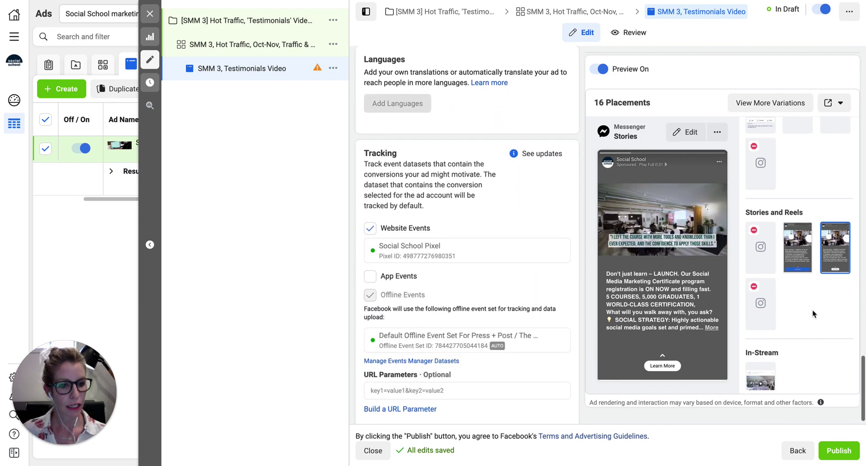
- Check the ad previews for Facebook In-Stream Videos, Facebook Search Results and Audience Network Rewarded Videos
{"action": "scroll", "coordinate": [809, 319], "scroll_direction": "down", "scroll_amount": 1}
{"action": "left_click", "coordinate": [757, 212]}
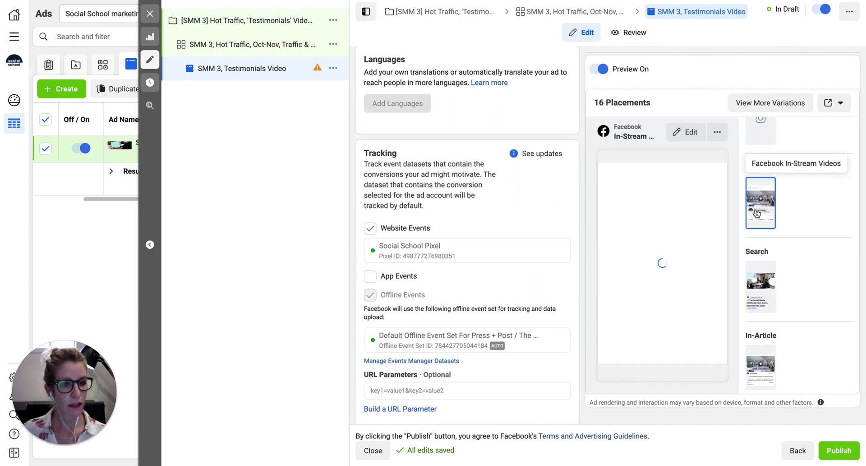
{"action": "left_click", "coordinate": [769, 301]}
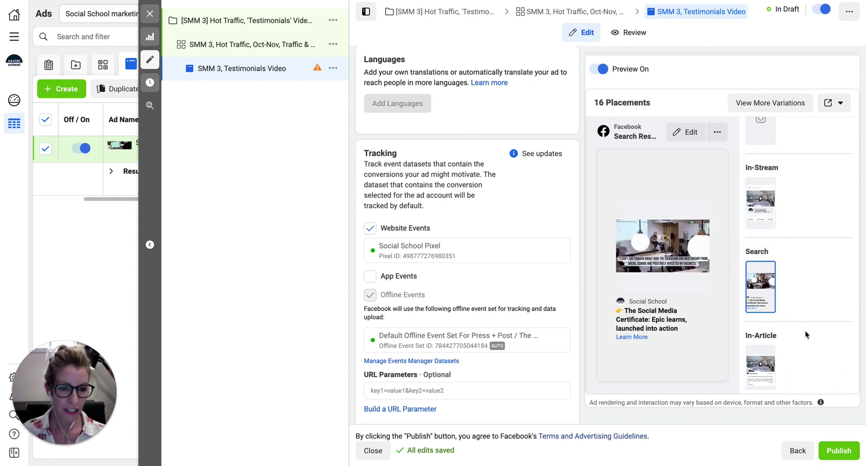
{"action": "scroll", "coordinate": [806, 331], "scroll_direction": "down", "scroll_amount": 2}
{"action": "scroll", "coordinate": [807, 332], "scroll_direction": "down", "scroll_amount": 2}
{"action": "left_click", "coordinate": [795, 353]}
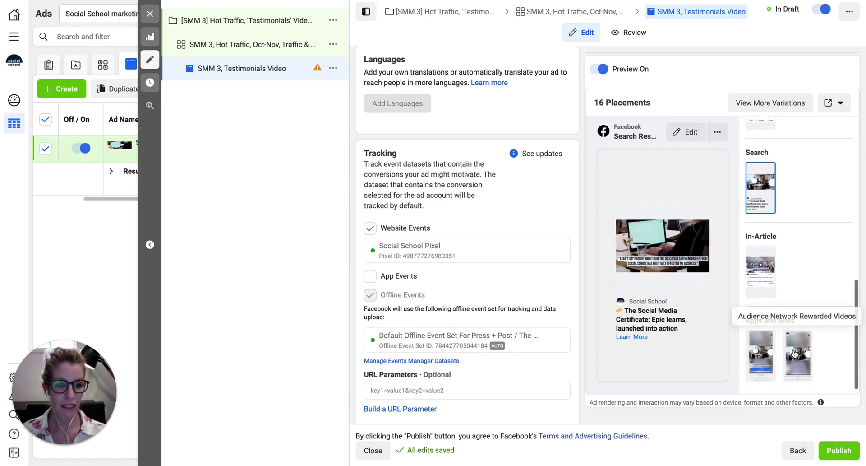